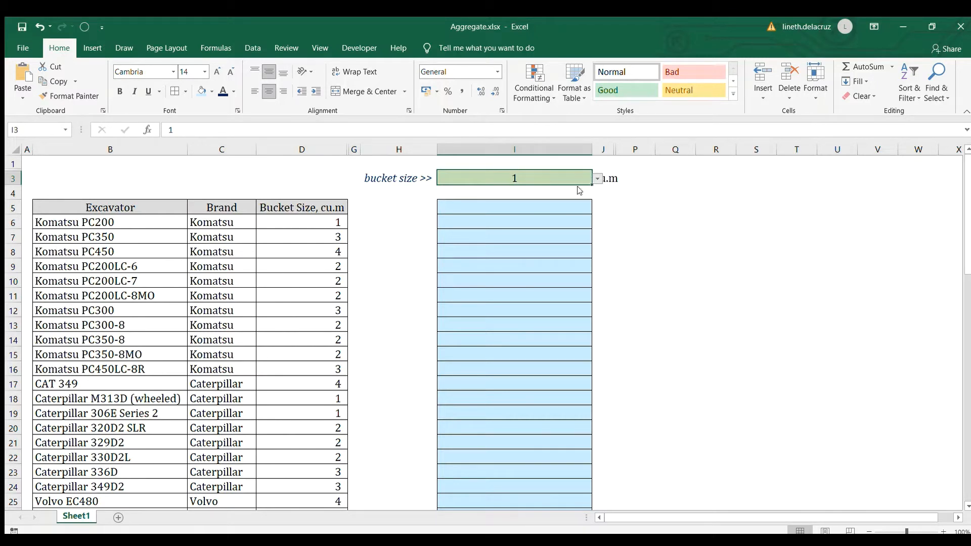
# Set the bucket size criterion in cell I3 to 1
pyautogui.click(597, 179)
pyautogui.click(555, 213)
pyautogui.write('1')
pyautogui.hotkey('ctrl', 'Return')
pyautogui.click(504, 208)
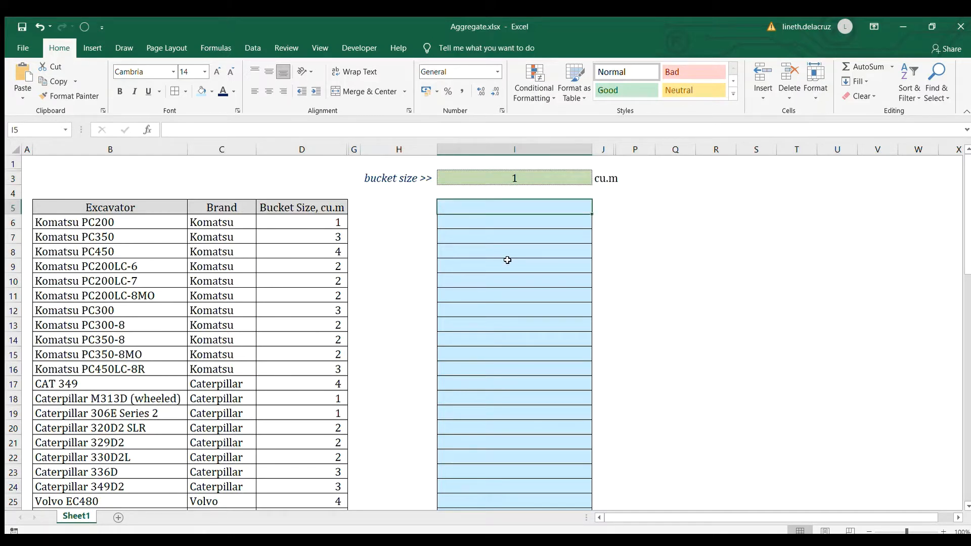
pyautogui.write('=index')
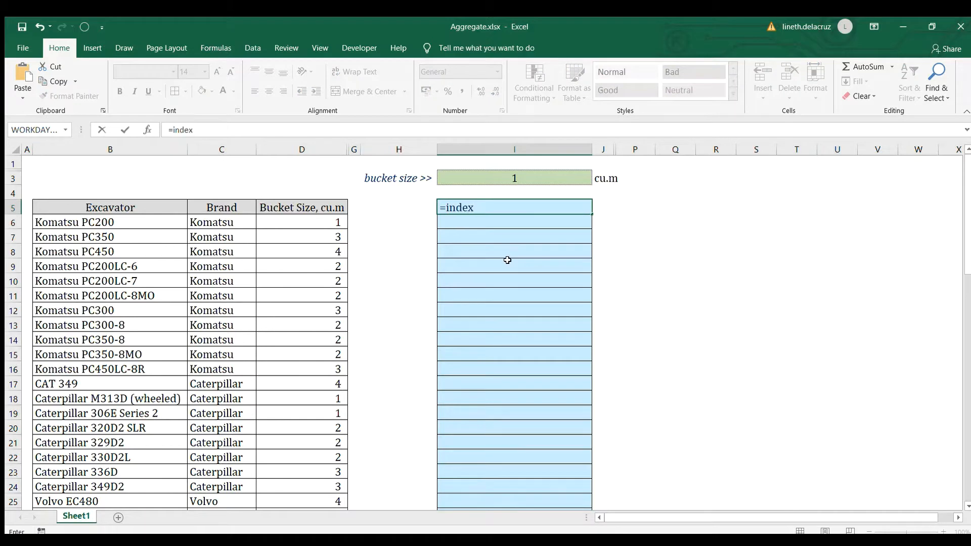
pyautogui.write('(')
pyautogui.click(79, 219)
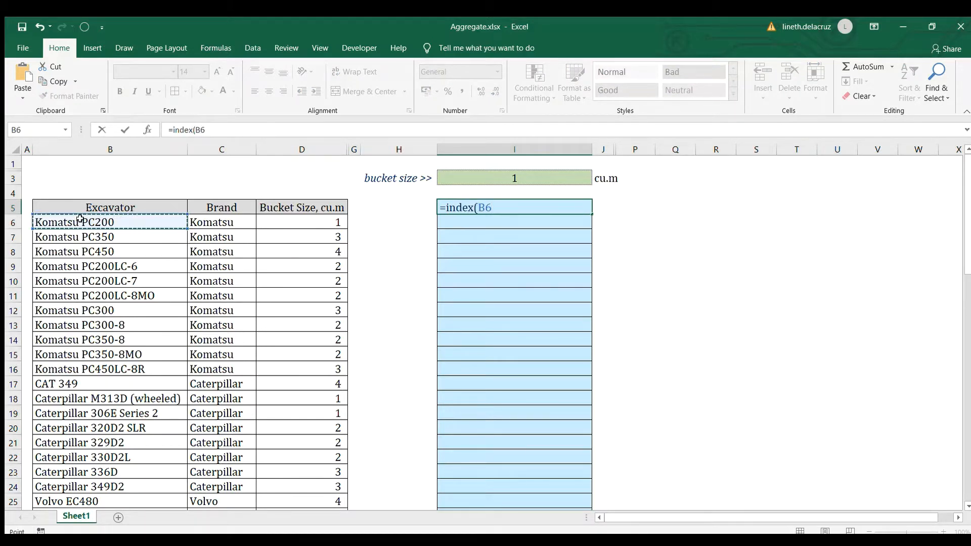
pyautogui.hotkey('ctrl', 'shift', 'Down')
pyautogui.write(',')
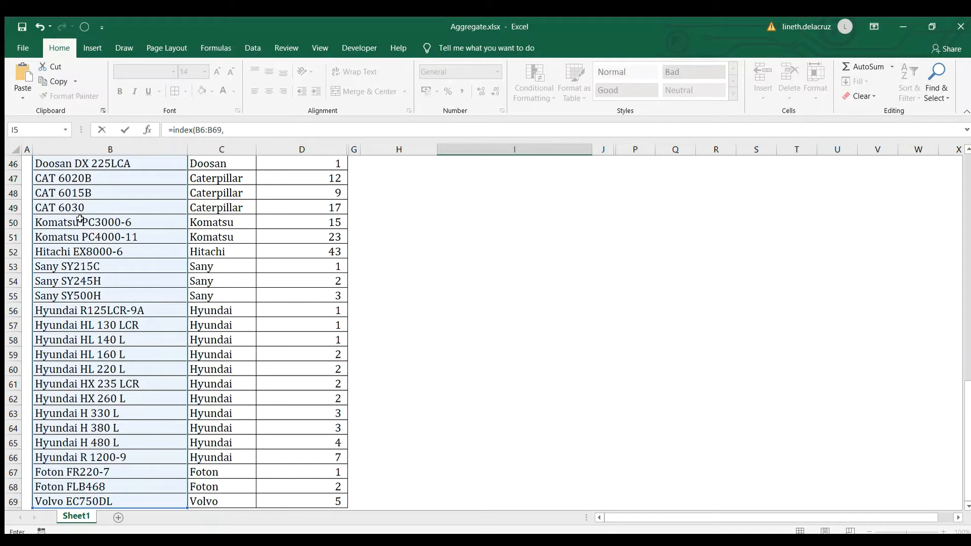
pyautogui.scroll(15, 80, 219)
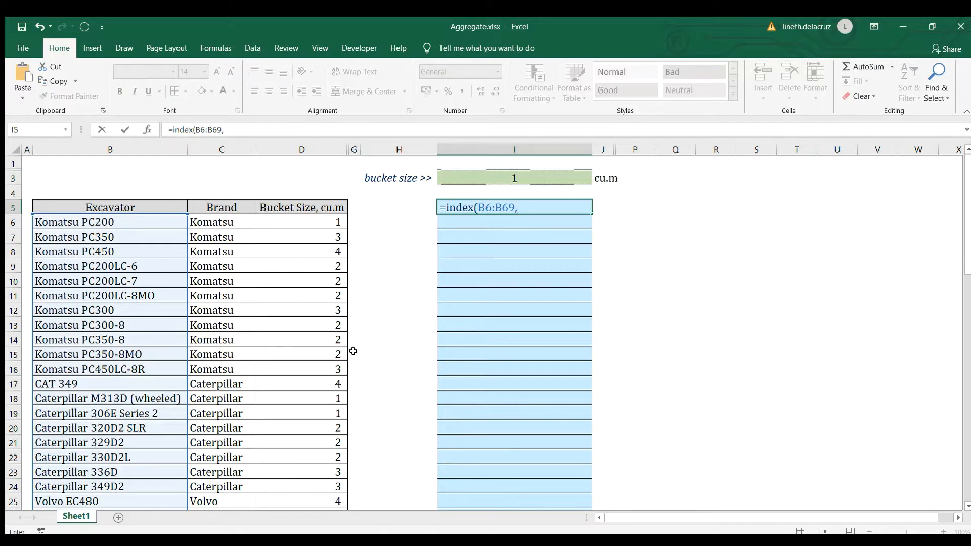
pyautogui.press('Escape')
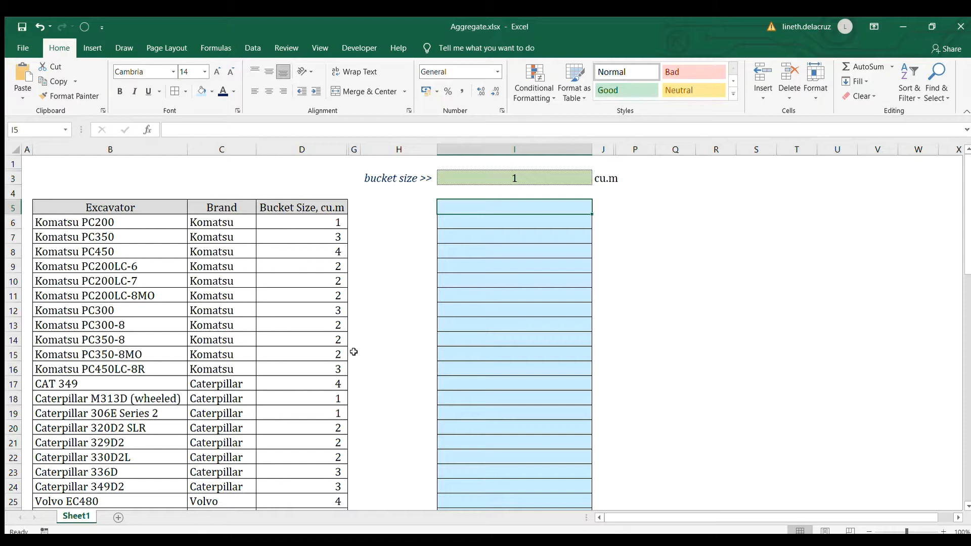
# Enter the formula =ROW(B6:B69) in cell I5 to return the row numbers of the excavator list
pyautogui.write('=row(')
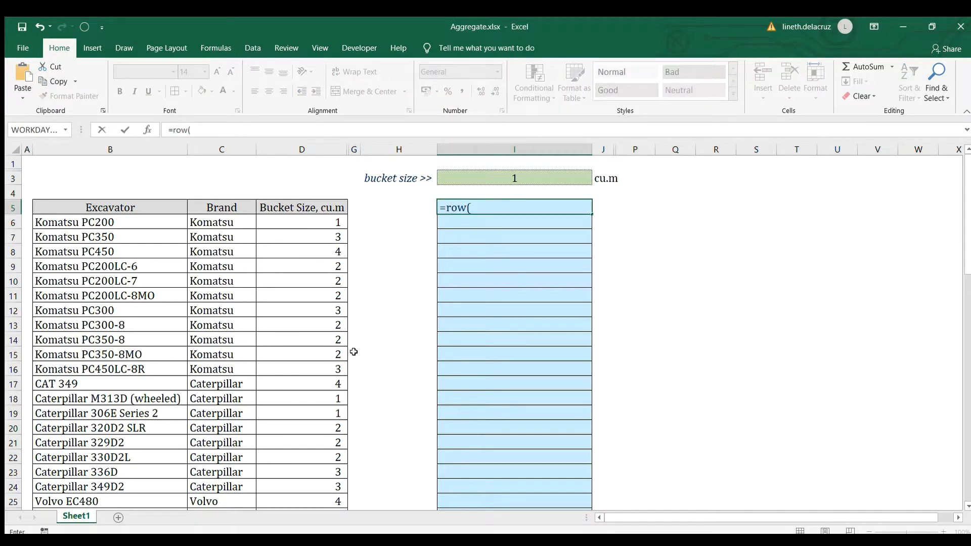
pyautogui.click(138, 224)
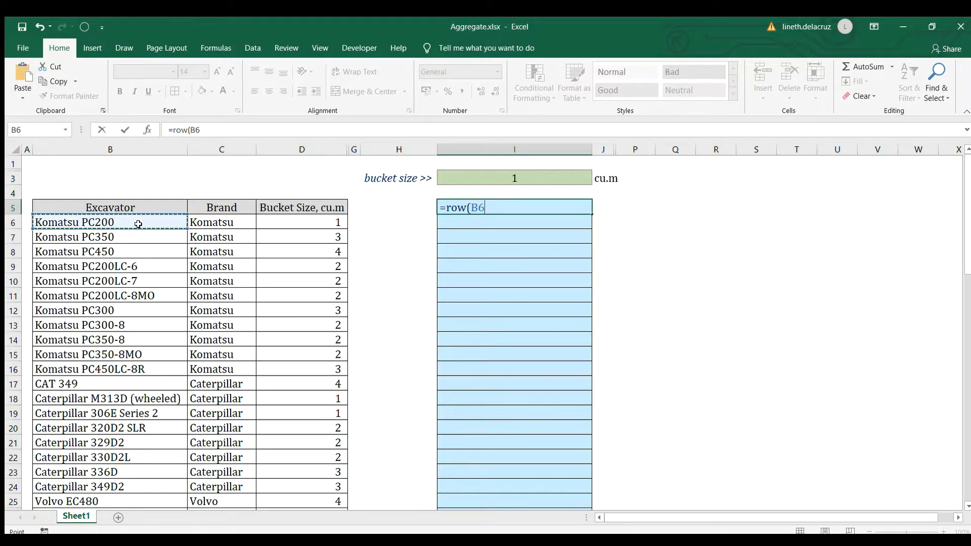
pyautogui.hotkey('ctrl', 'shift', 'Down')
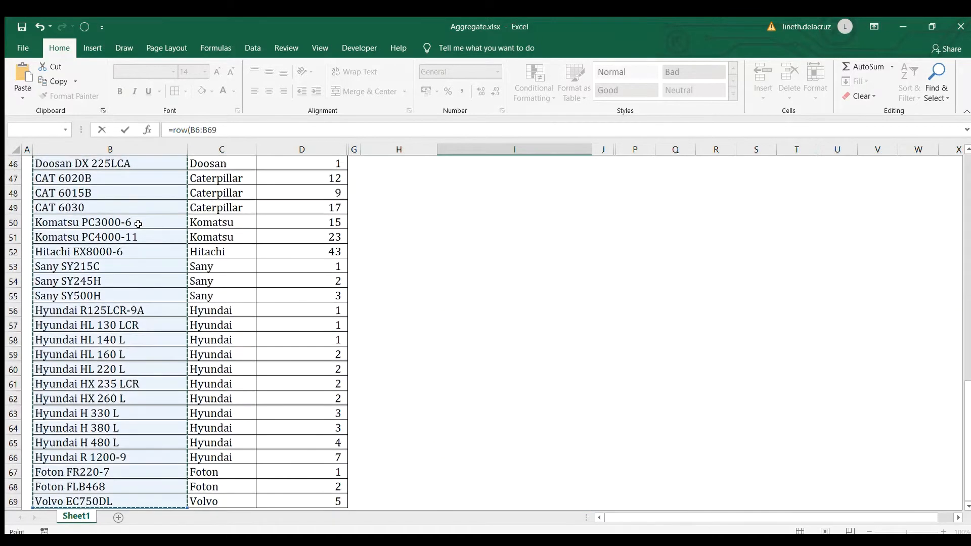
pyautogui.scroll(15, 158, 263)
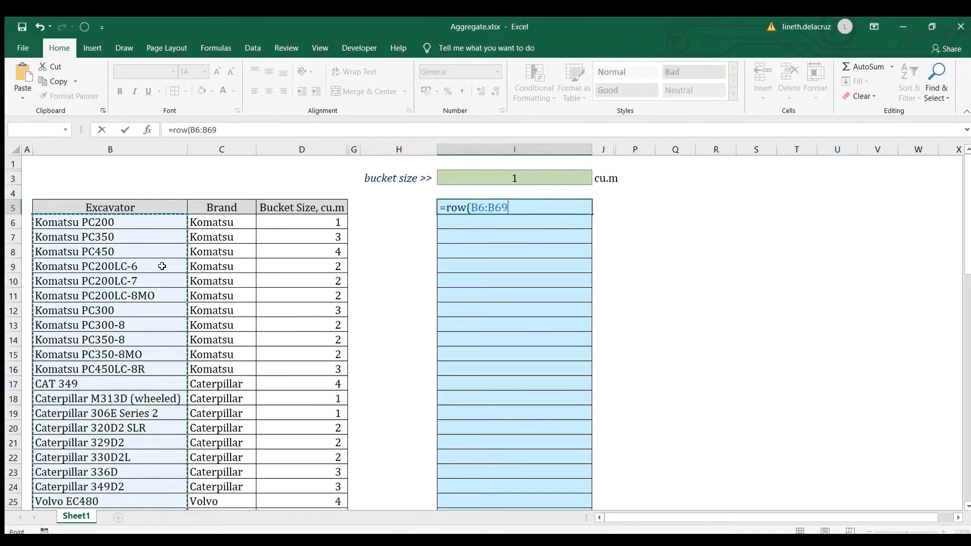
pyautogui.write(')')
pyautogui.hotkey('ctrl', 'Return')
# Evaluate the ROW(B6:B69) expression inside the I5 formula to inspect its array, and restore the formula
pyautogui.press('F2')
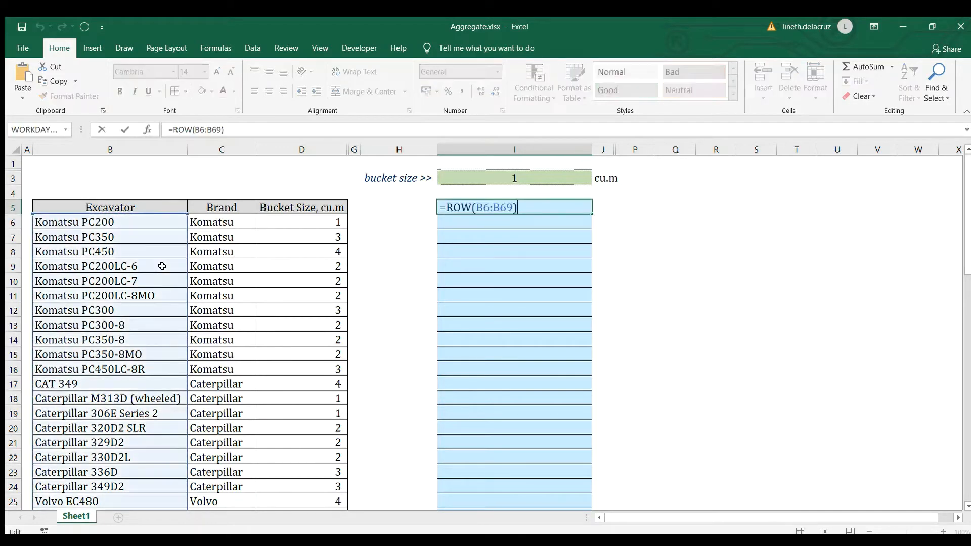
pyautogui.hotkey('shift', 'Home')
pyautogui.hotkey('shift', 'Right')
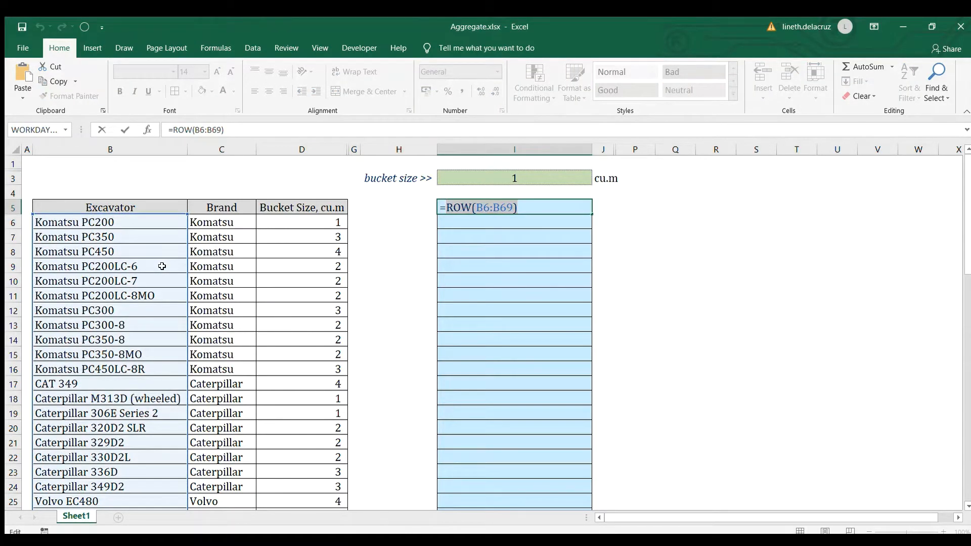
pyautogui.press('F9')
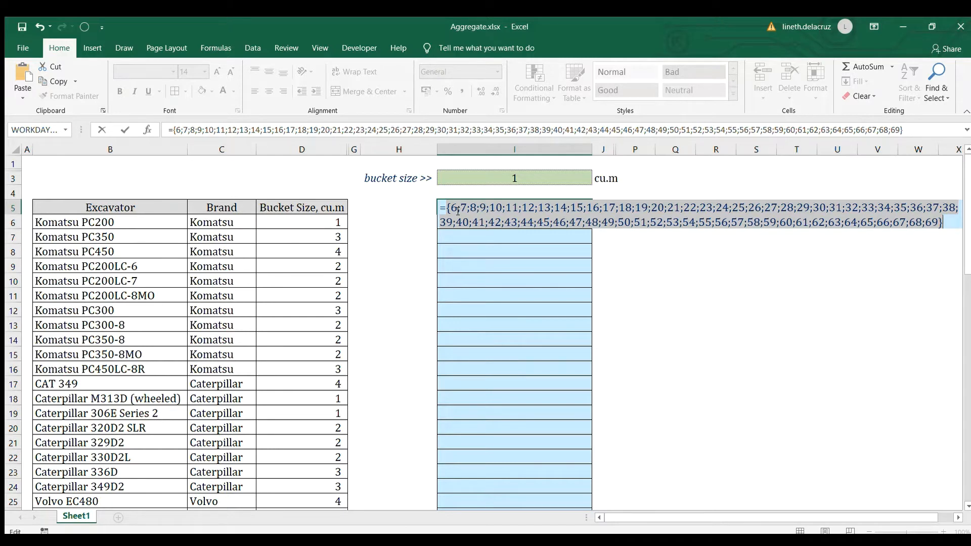
pyautogui.hotkey('ctrl', 'z')
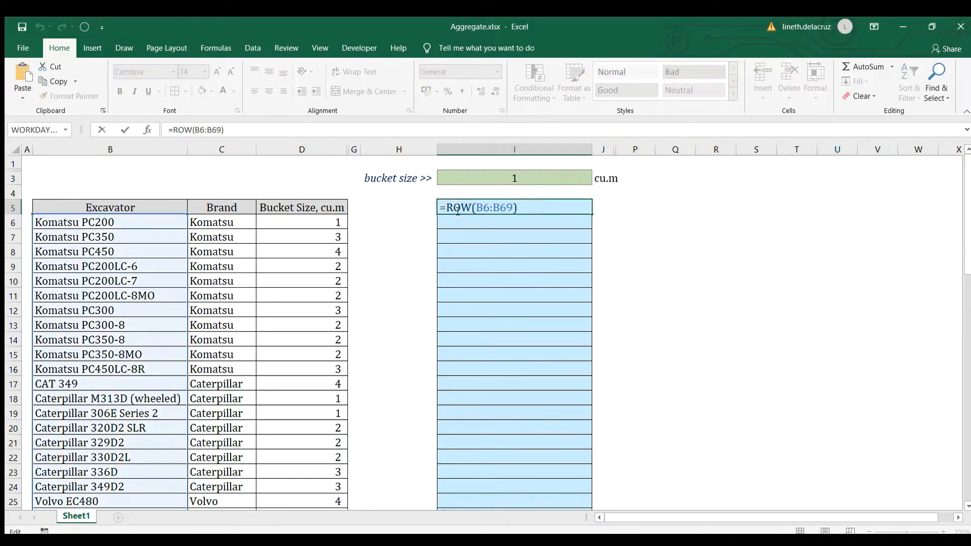
# Extend the I5 formula by subtracting ROW(B6), giving =ROW(B6:B69)-ROW(B6)
pyautogui.write('-row(')
pyautogui.click(133, 223)
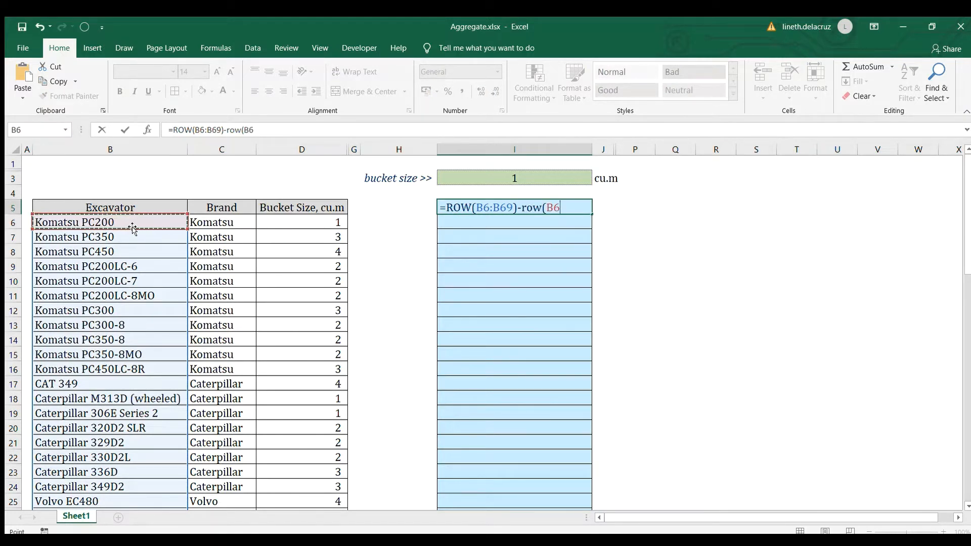
pyautogui.write(')')
pyautogui.press('Return')
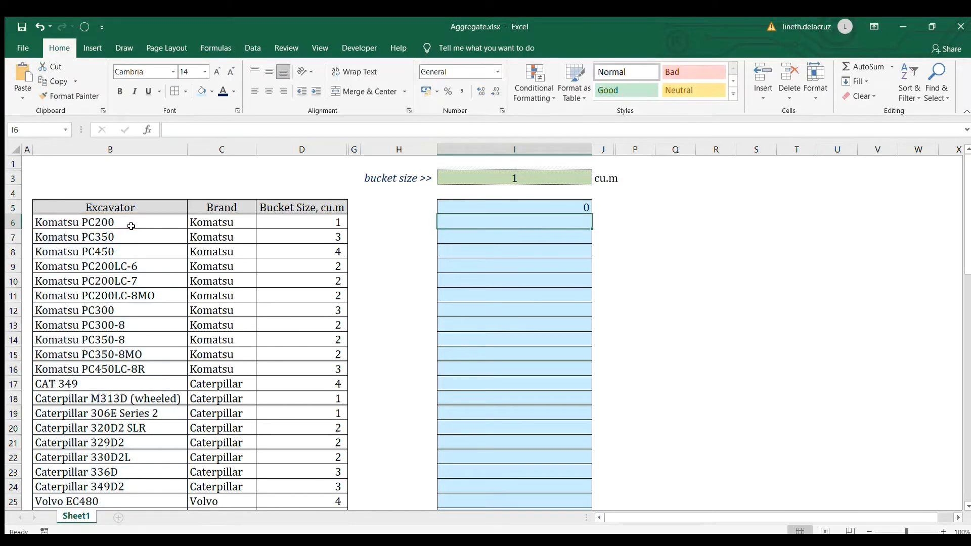
# Evaluate only the ROW(B6) part of the I5 formula to inspect the value being subtracted
pyautogui.press('Up')
pyautogui.press('F2')
pyautogui.hotkey('shift', 'Left')
pyautogui.hotkey('shift', 'Left')
pyautogui.hotkey('shift', 'Left')
pyautogui.hotkey('shift', 'Left')
pyautogui.hotkey('shift', 'Left')
pyautogui.hotkey('shift', 'Left')
pyautogui.hotkey('shift', 'Left')
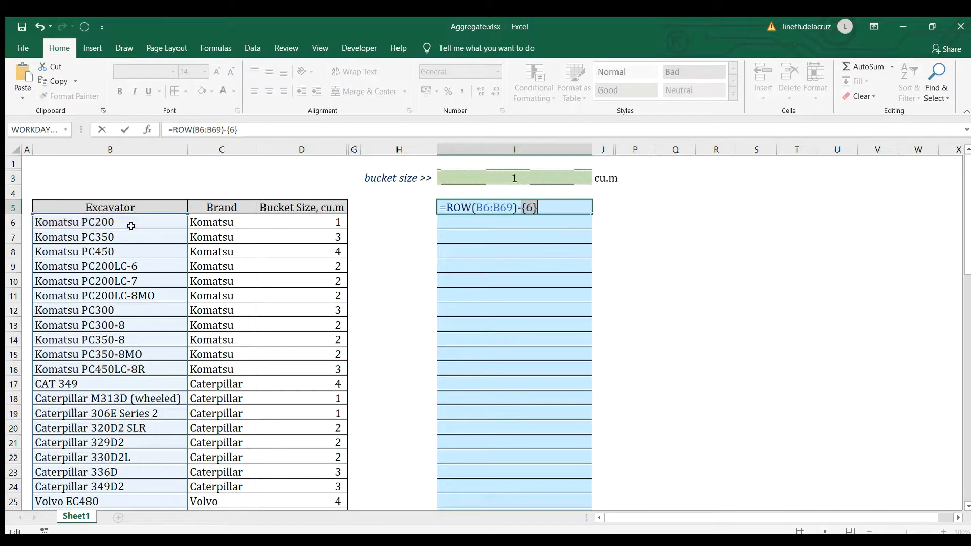
pyautogui.press('F9')
# Evaluate the ROW(B6:B69) part of the I5 formula to inspect its array, and discard the evaluated values
pyautogui.moveTo(518, 209); pyautogui.dragTo(446, 209)
pyautogui.press('F9')
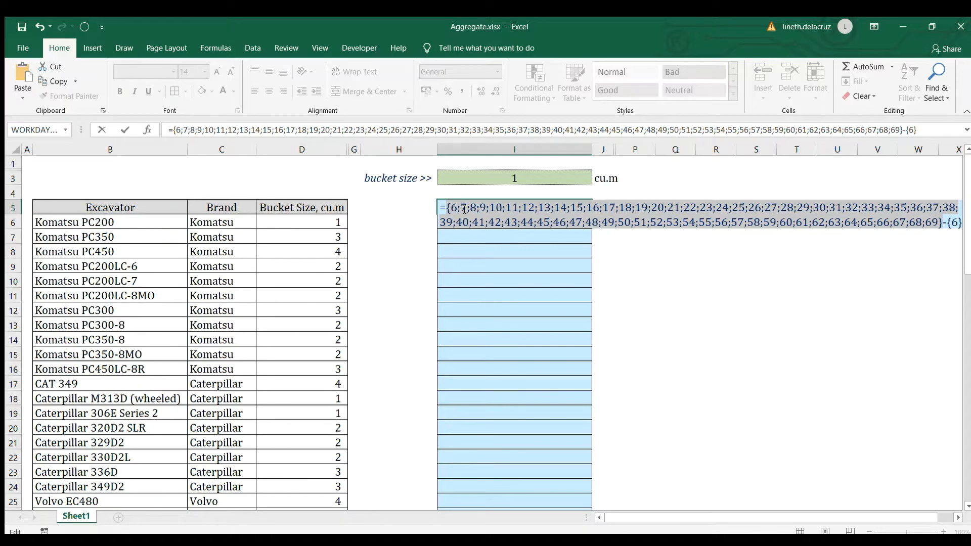
pyautogui.hotkey('ctrl', 'shift', 'Return')
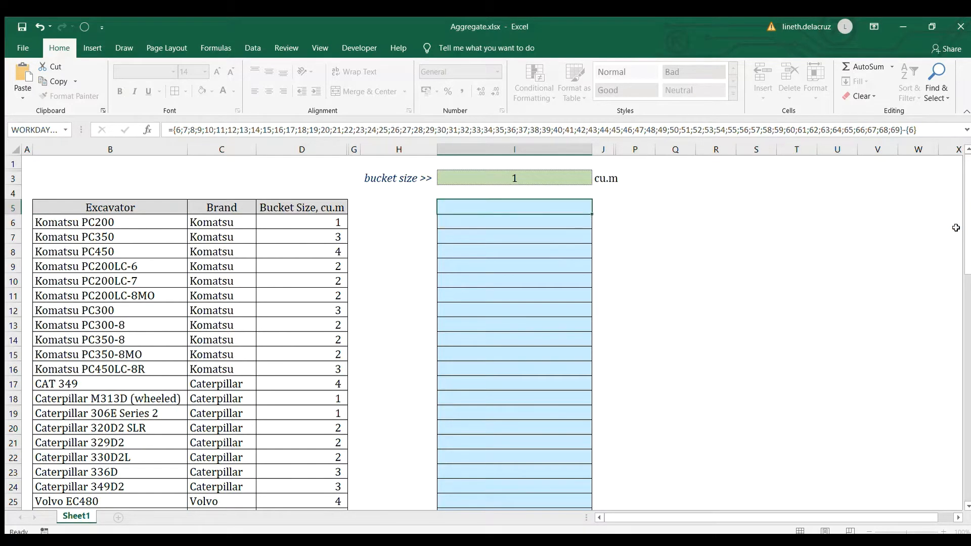
pyautogui.hotkey('ctrl', 'z')
# Evaluate the entire ROW(B6:B69)-ROW(B6) expression in I5 to inspect the array, and restore the formula
pyautogui.press('F2')
pyautogui.moveTo(573, 208); pyautogui.dragTo(441, 209)
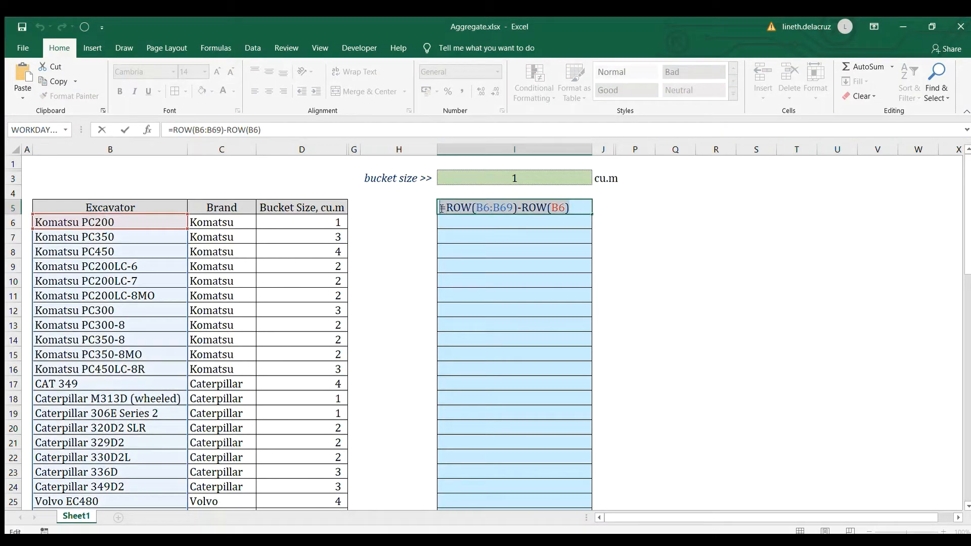
pyautogui.press('F9')
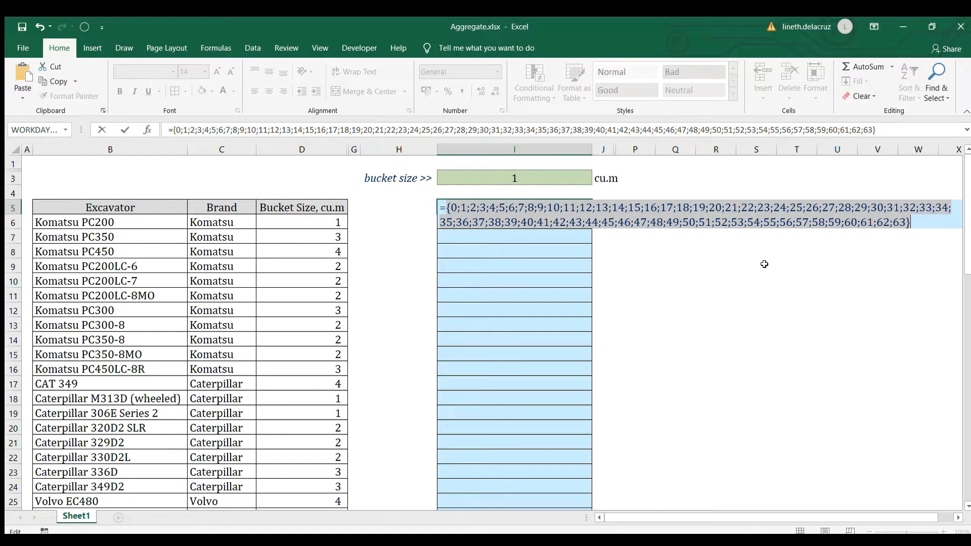
pyautogui.press('Escape')
pyautogui.press('F2')
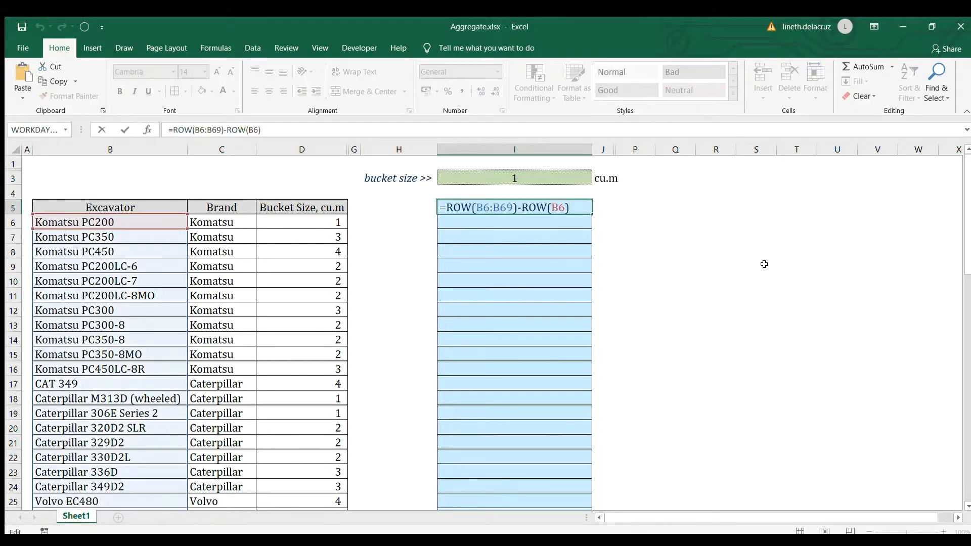
pyautogui.press('Escape')
# Append +1 to the I5 formula and evaluate the whole expression to check the resulting array
pyautogui.press('F2')
pyautogui.write('+1')
pyautogui.hotkey('shift', 'Home')
pyautogui.hotkey('shift', 'Right')
pyautogui.press('F9')
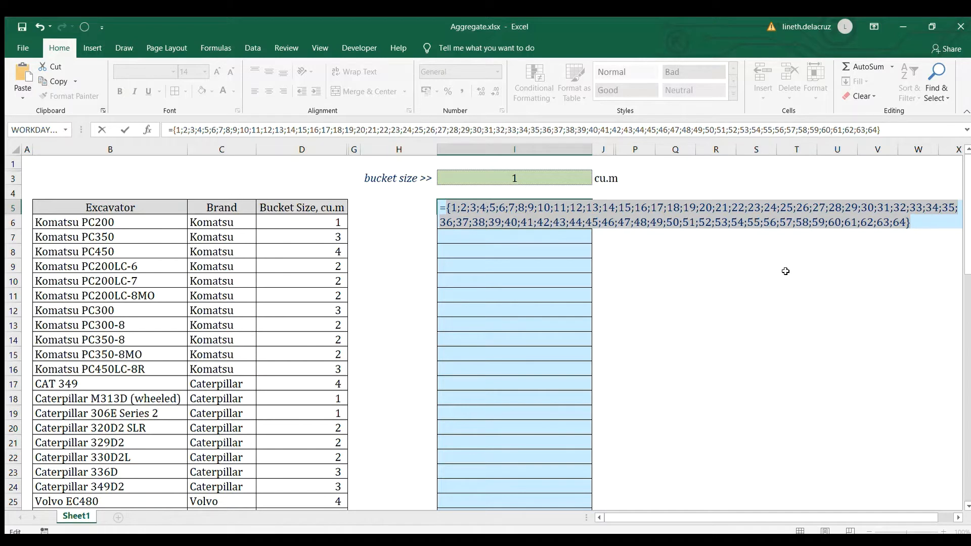
pyautogui.press('Escape')
# Divide by the bucket size test in I5, making the formula =ROW(B6:B69)-ROW(B6)+1/(I3=D6:D69)
pyautogui.press('F2')
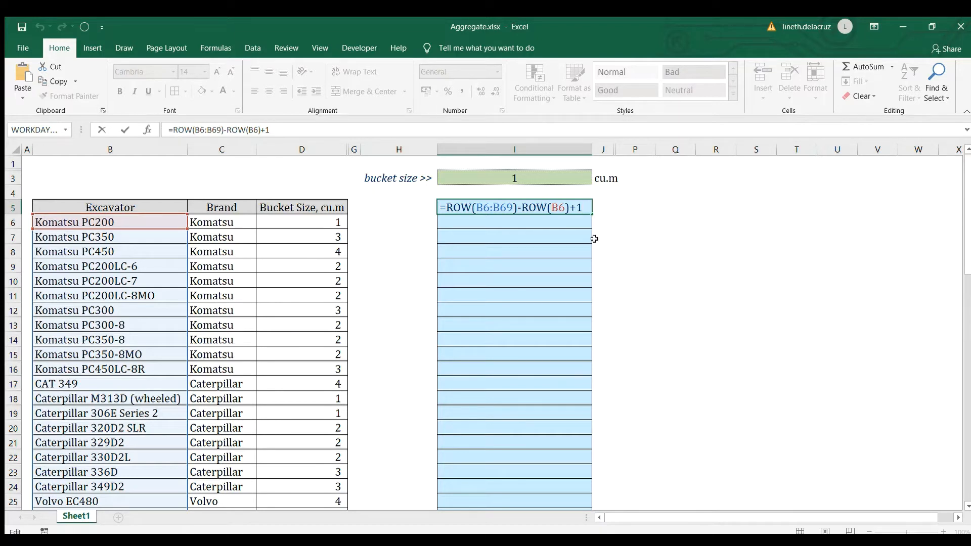
pyautogui.write('/(')
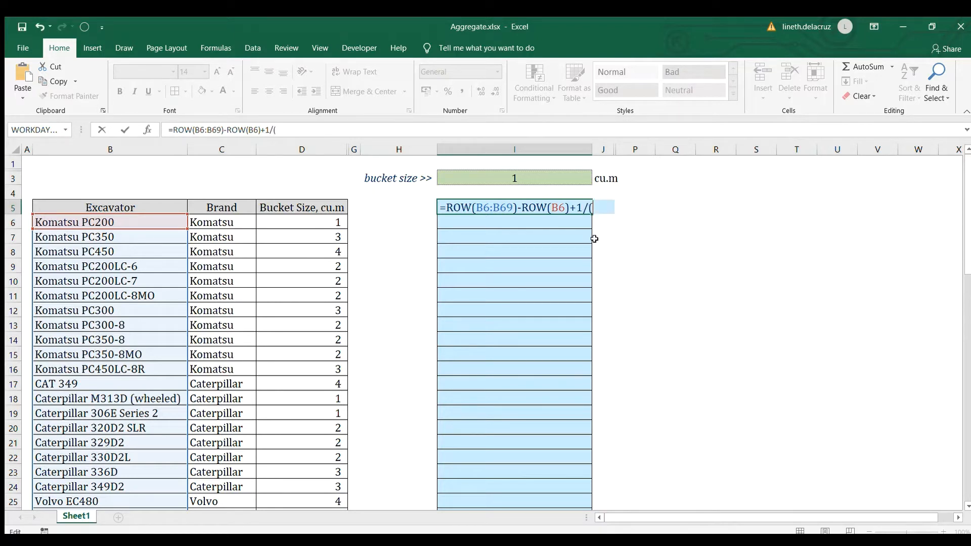
pyautogui.click(573, 181)
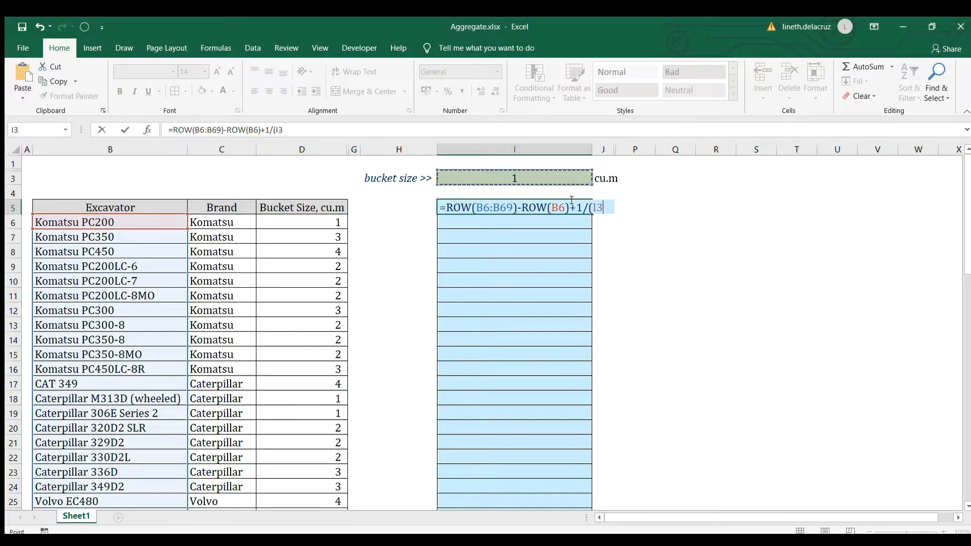
pyautogui.write('=')
pyautogui.click(311, 227)
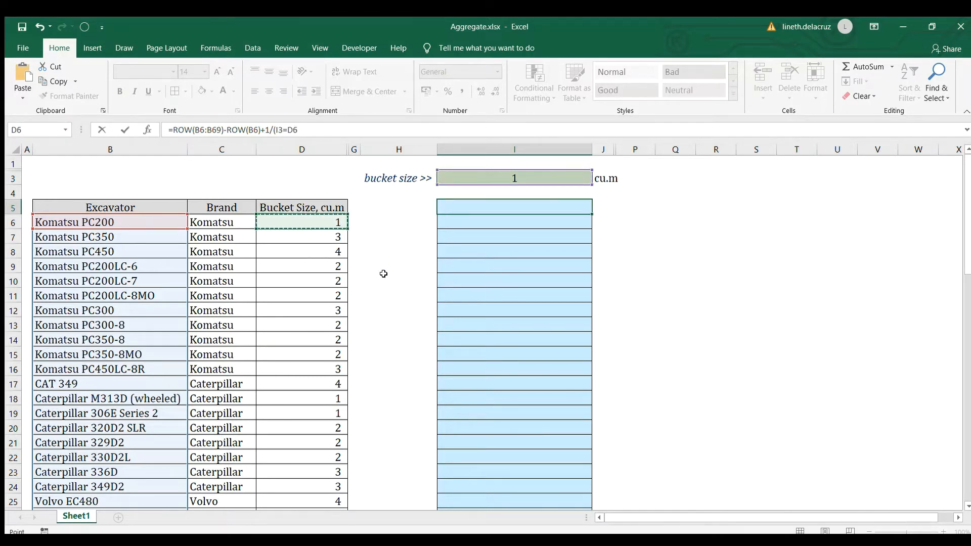
pyautogui.hotkey('ctrl', 'shift', 'Down')
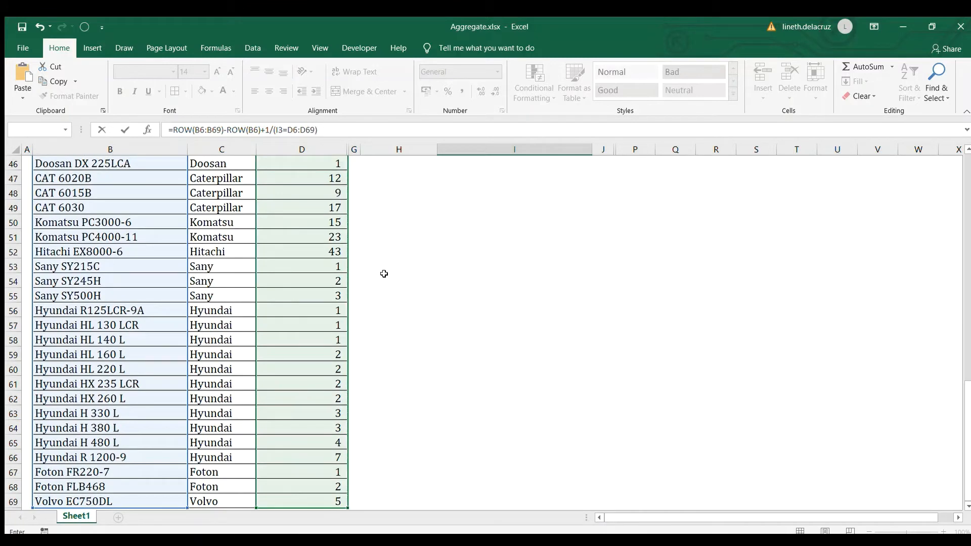
pyautogui.scroll(13, 384, 274)
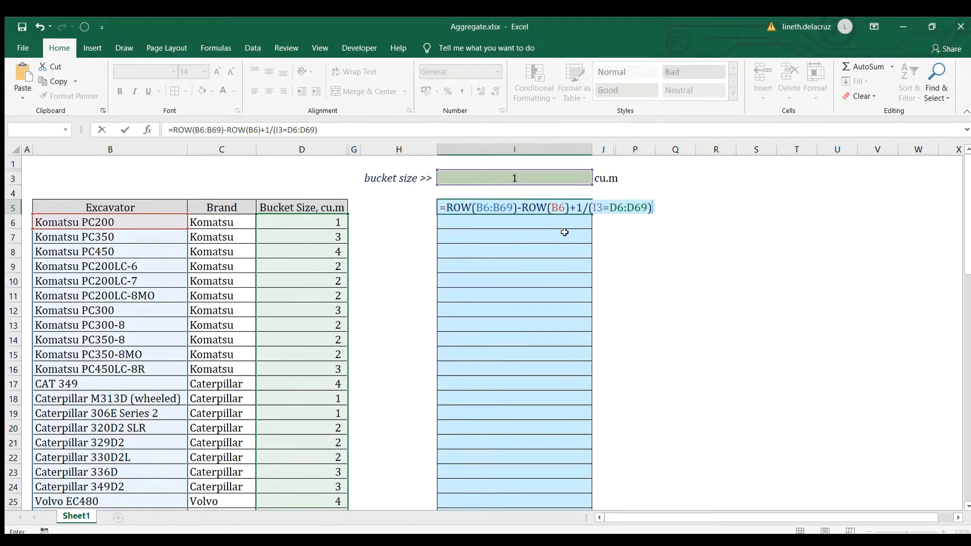
pyautogui.press('Return')
# Evaluate only the (I3=D6:D69) part of the I5 formula to inspect the logical array, and restore the formula
pyautogui.press('Up')
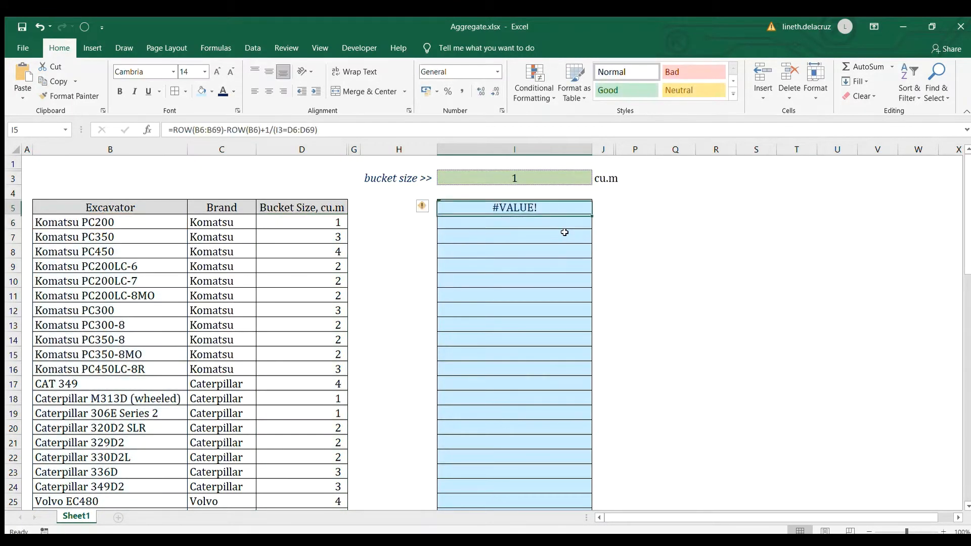
pyautogui.press('F2')
pyautogui.hotkey('shift', 'Home')
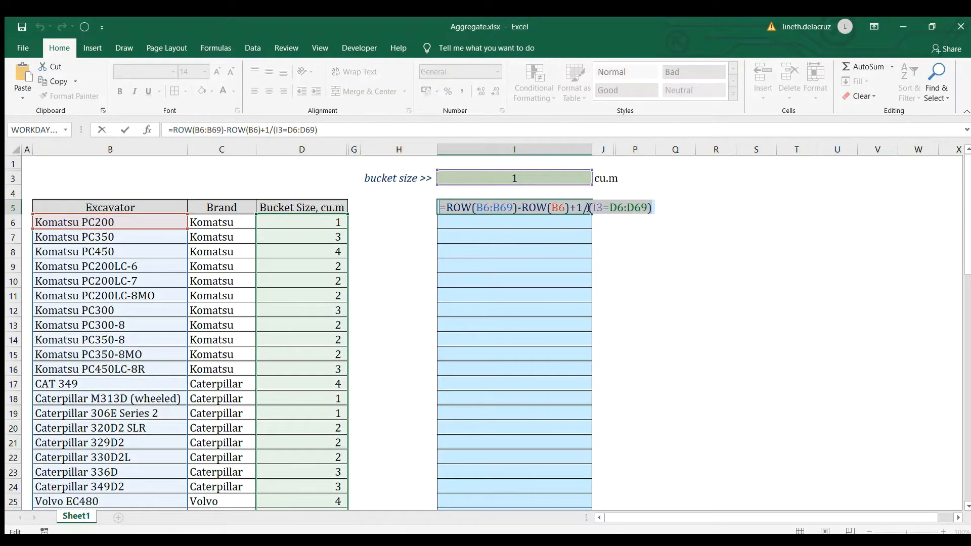
pyautogui.moveTo(588, 207); pyautogui.dragTo(589, 219)
pyautogui.press('F9')
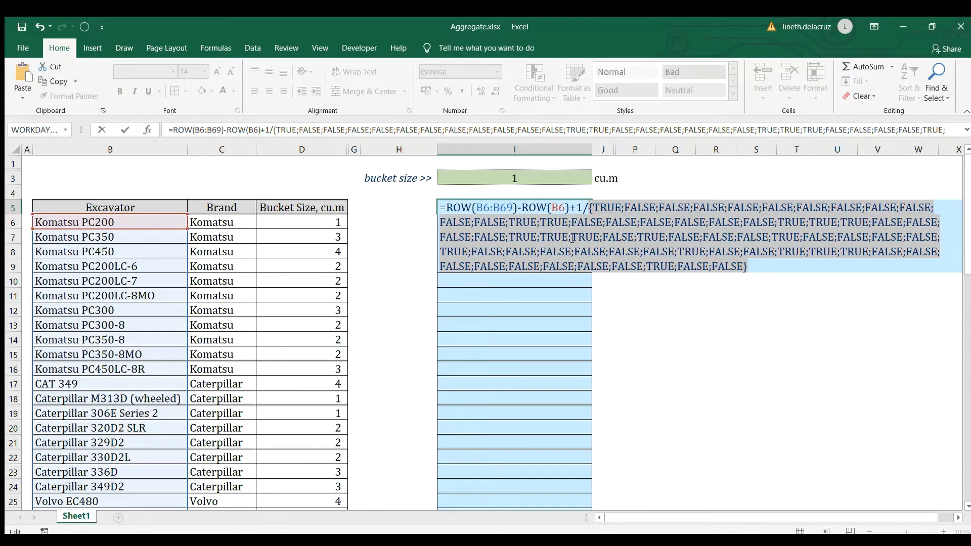
pyautogui.hotkey('ctrl', 'z')
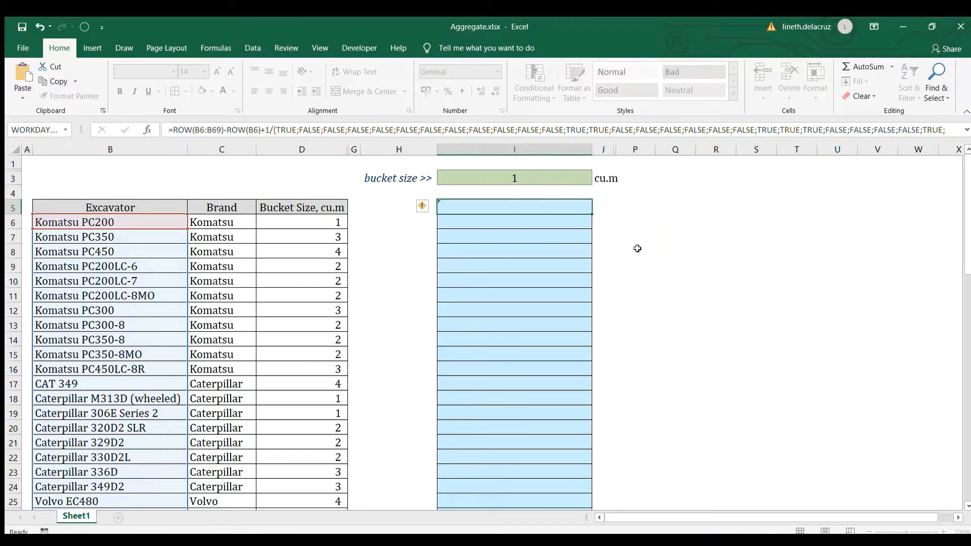
# Evaluate the full ROW(B6:B69)-ROW(B6)+1/(I3=D6:D69) expression in I5 to inspect the array
pyautogui.moveTo(653, 209); pyautogui.dragTo(447, 213)
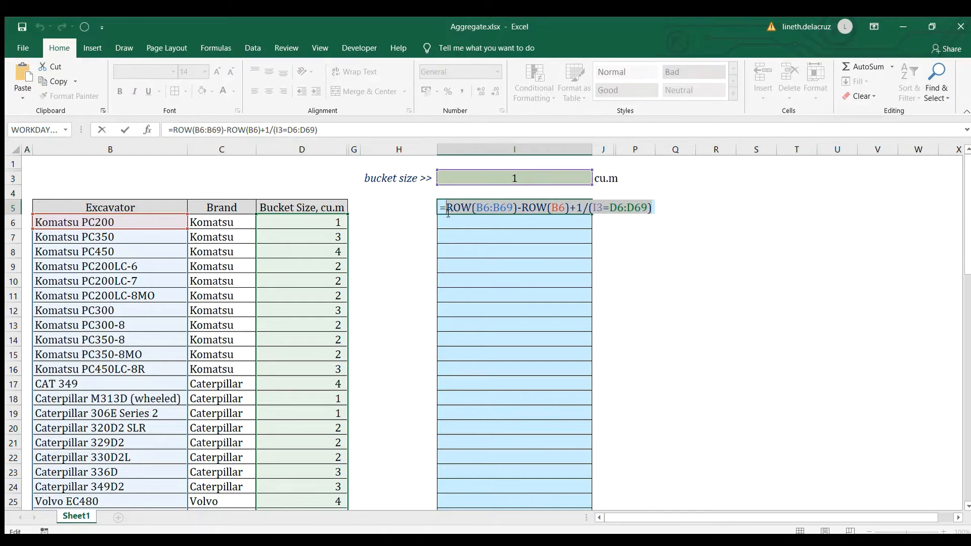
pyautogui.press('F9')
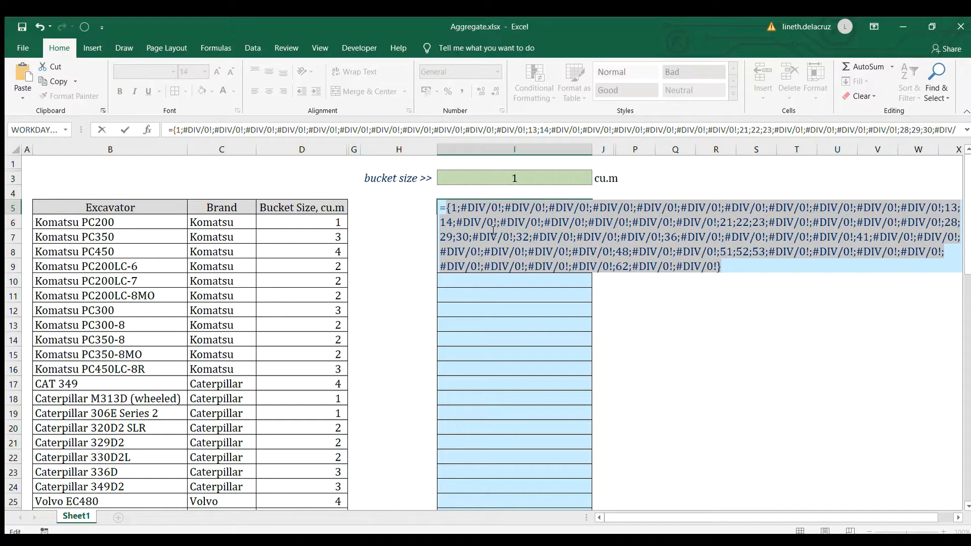
# Wrap the I5 formula in AGGREGATE with function number 15 and option 6, using the existing ROW expression as the array
pyautogui.press('Escape')
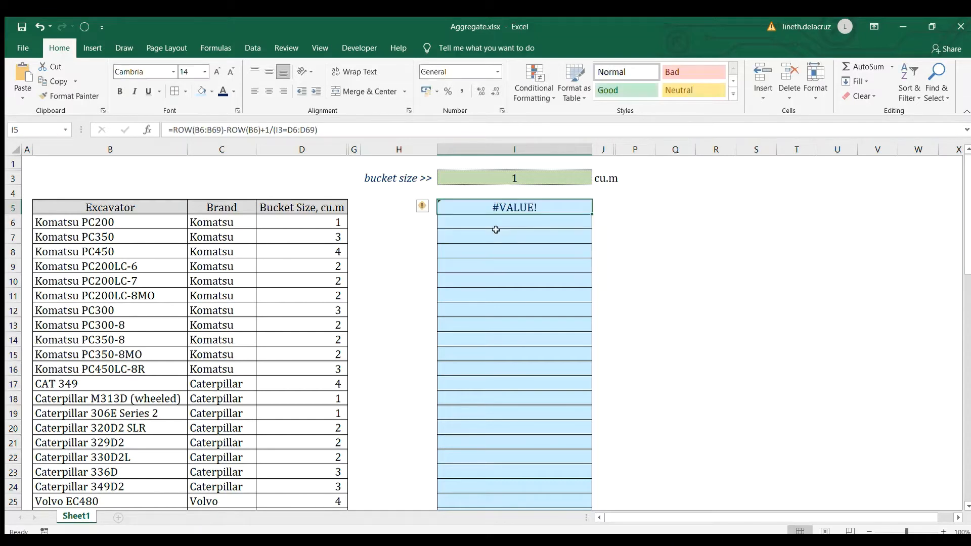
pyautogui.press('F2')
pyautogui.click(448, 207)
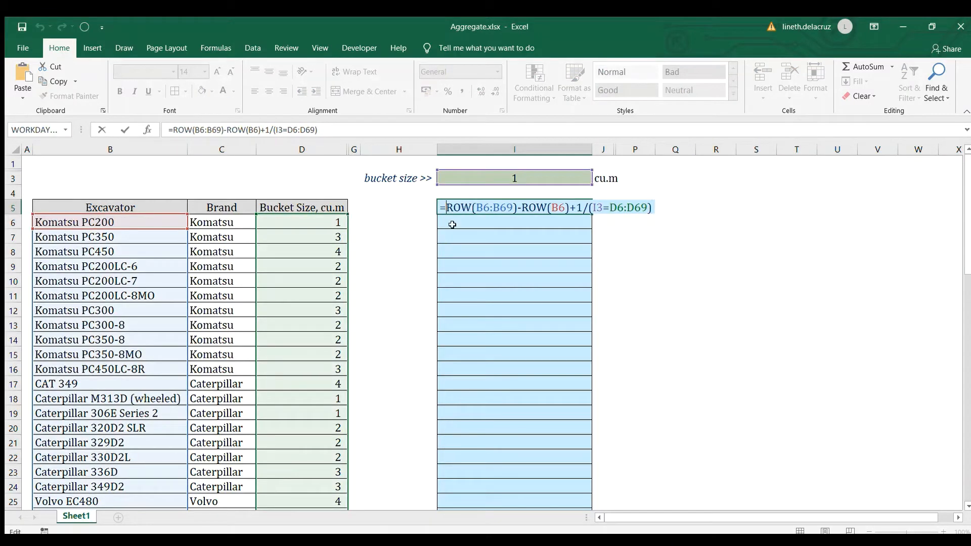
pyautogui.write('aggregate')
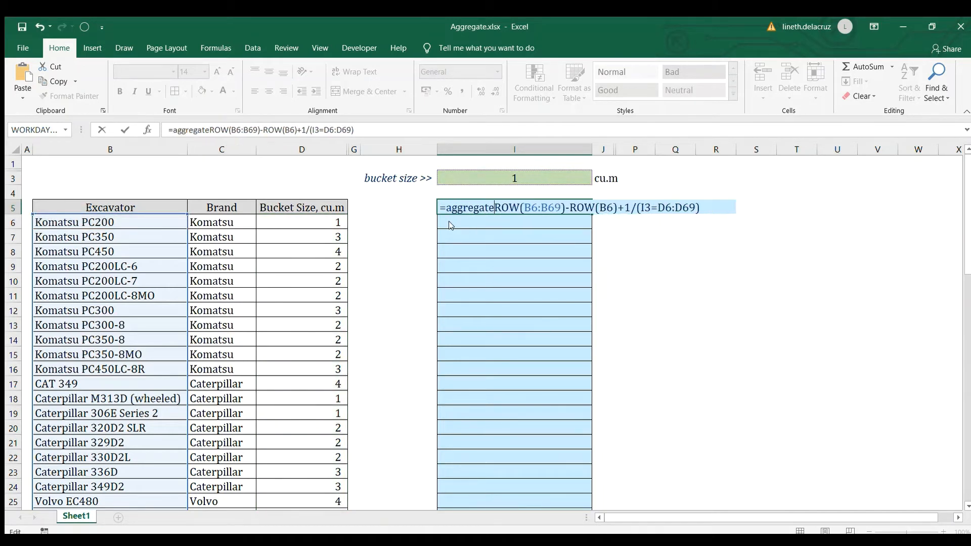
pyautogui.write('(')
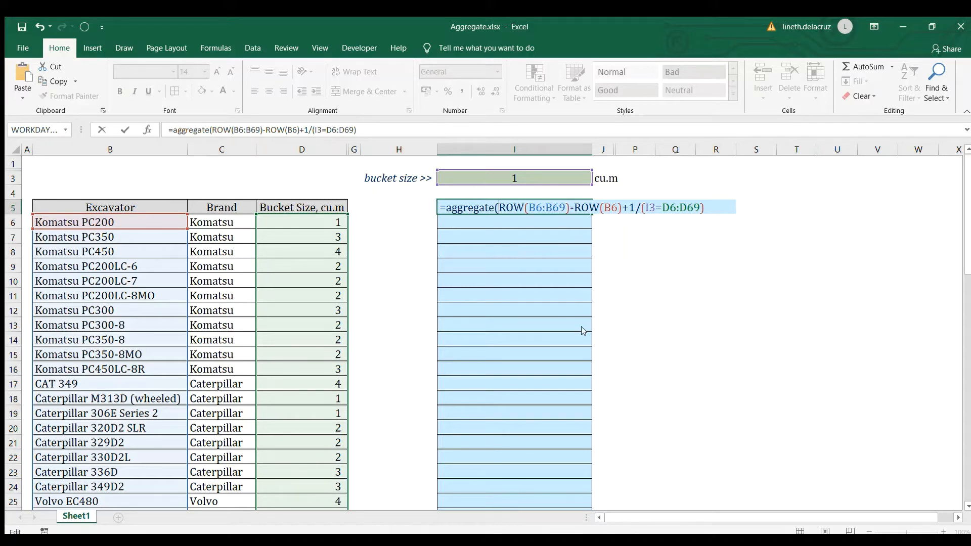
pyautogui.write('15')
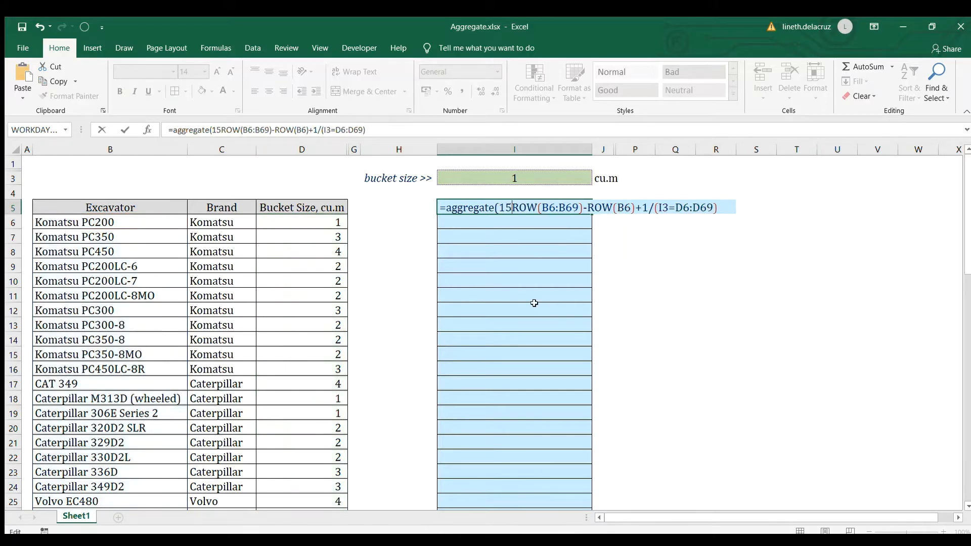
pyautogui.write(',')
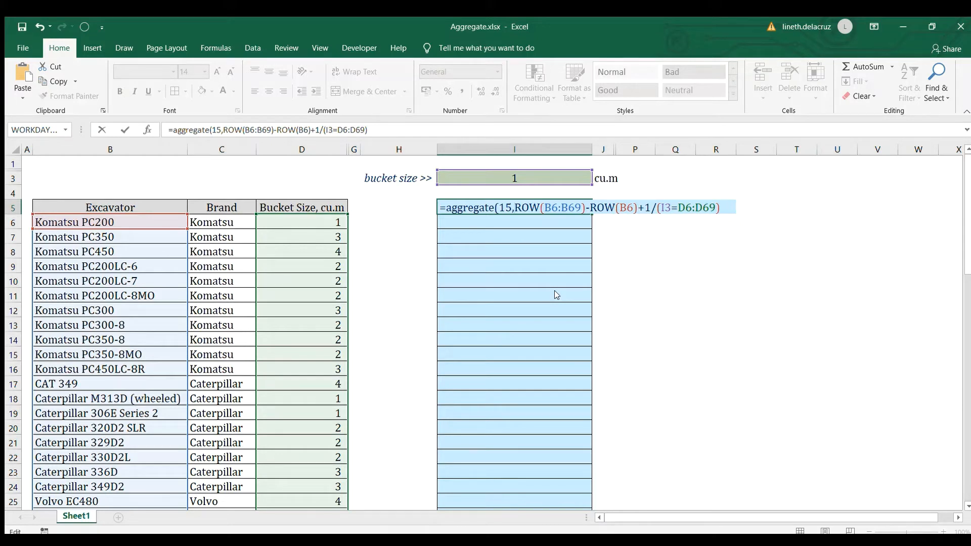
pyautogui.write('6')
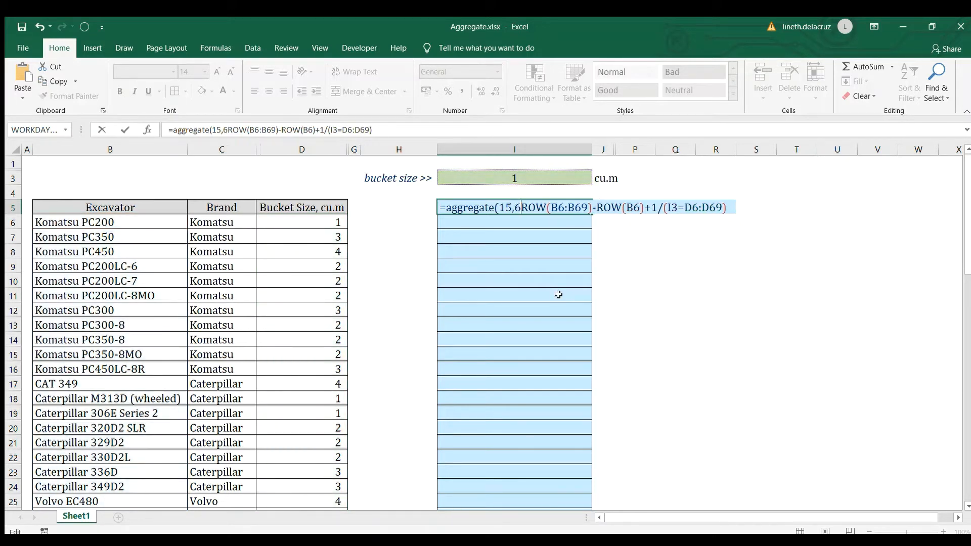
pyautogui.write(',')
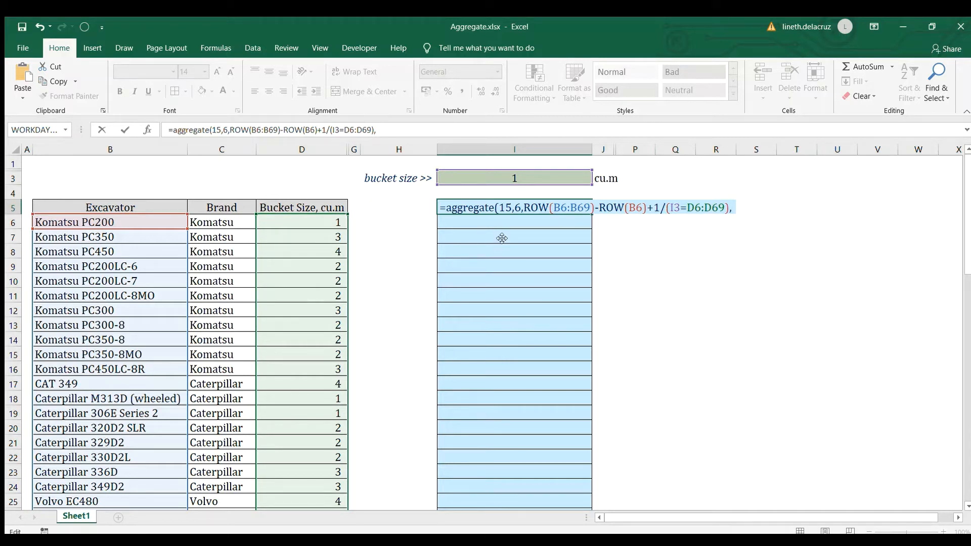
# Complete the AGGREGATE formula in I5 with ROWS($D$6:D6) as the k argument and enter it
pyautogui.write('row')
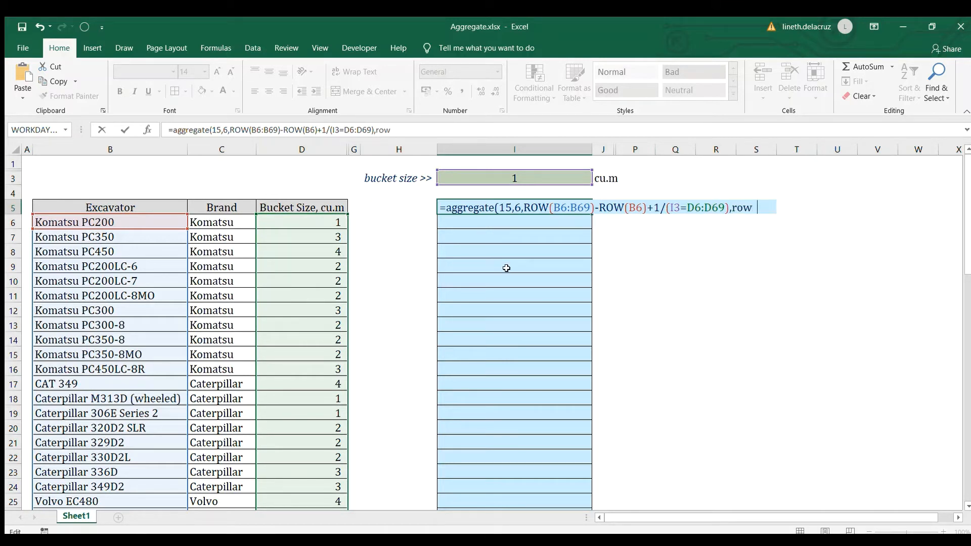
pyautogui.write('s(')
pyautogui.click(297, 222)
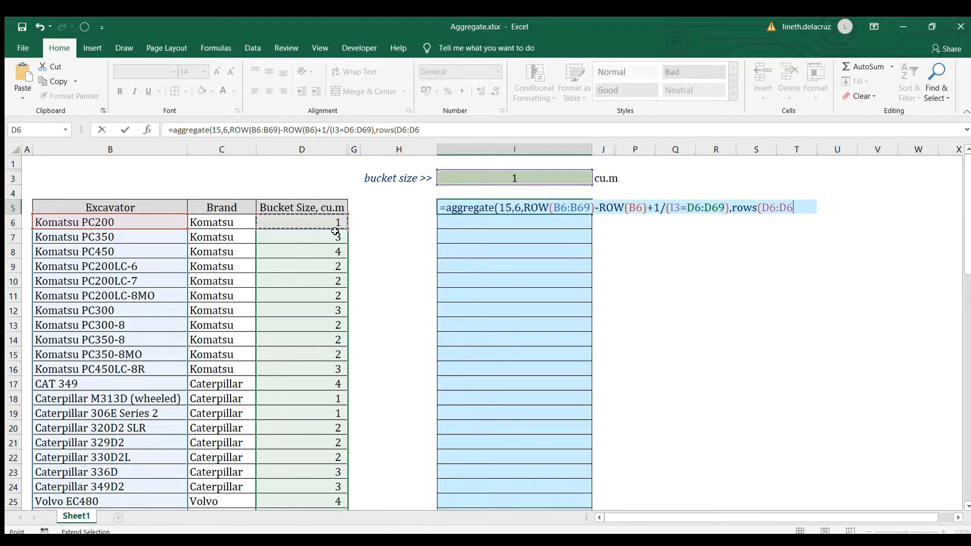
pyautogui.press('F8')
pyautogui.click(768, 208)
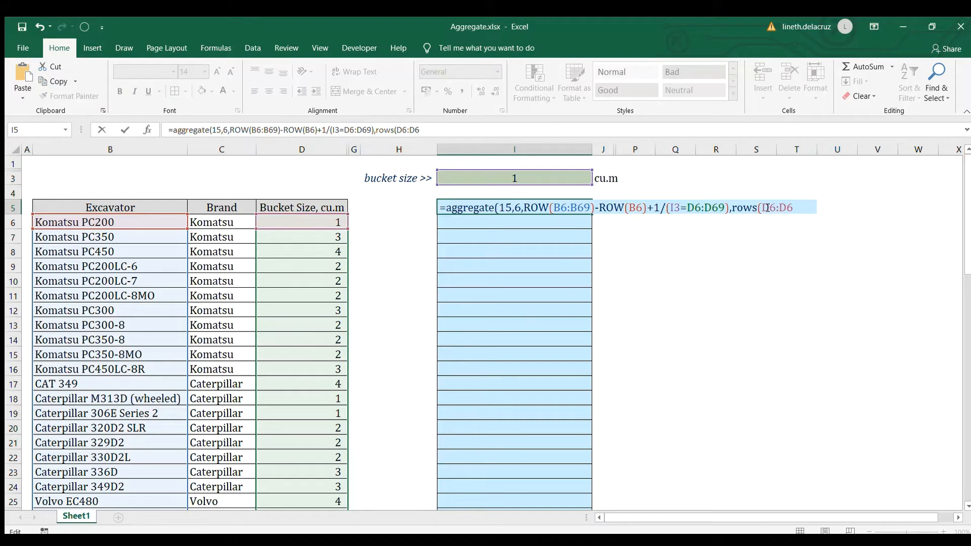
pyautogui.press('F4')
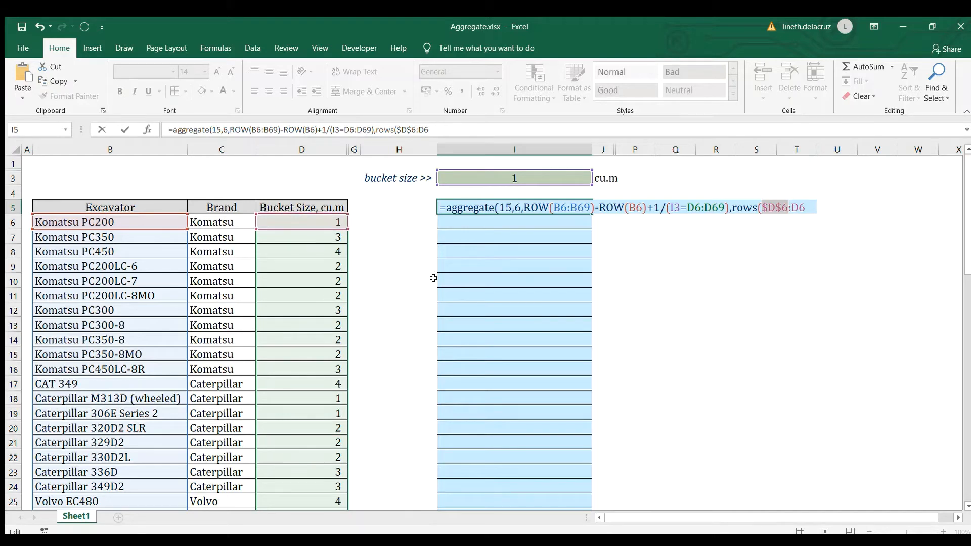
pyautogui.write('))')
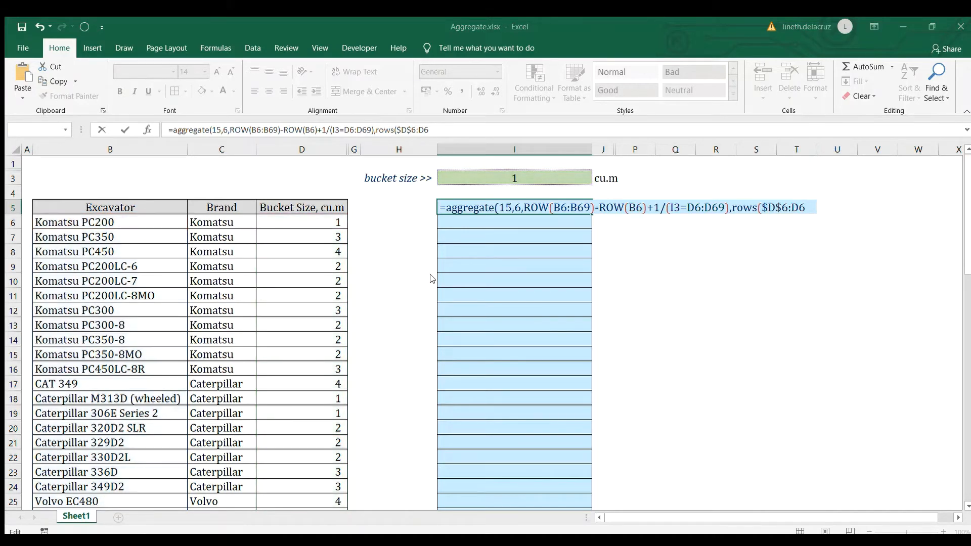
pyautogui.hotkey('ctrl', 'Return')
# Evaluate only the ROWS($D$6:D6) part of the I5 formula to inspect its value, and restore the formula
pyautogui.press('F2')
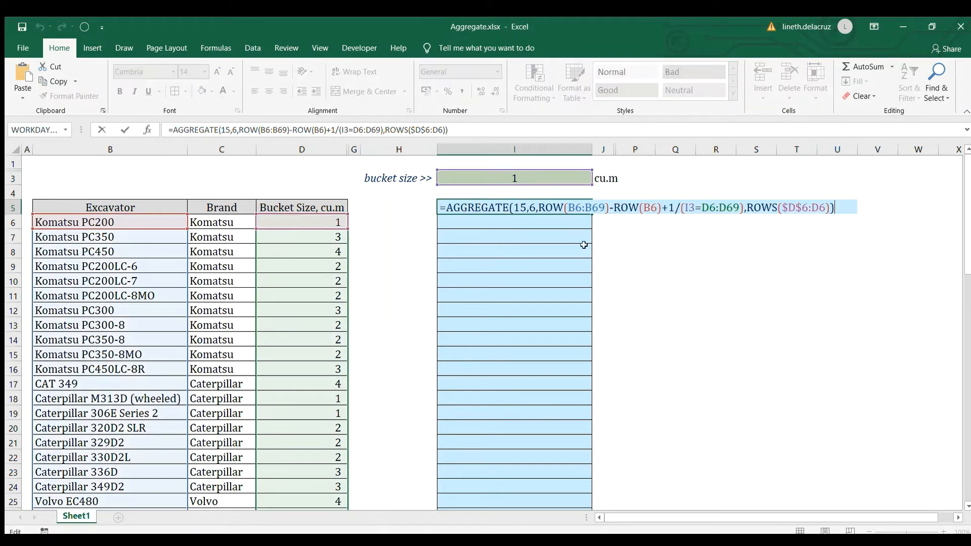
pyautogui.moveTo(829, 207); pyautogui.dragTo(749, 207)
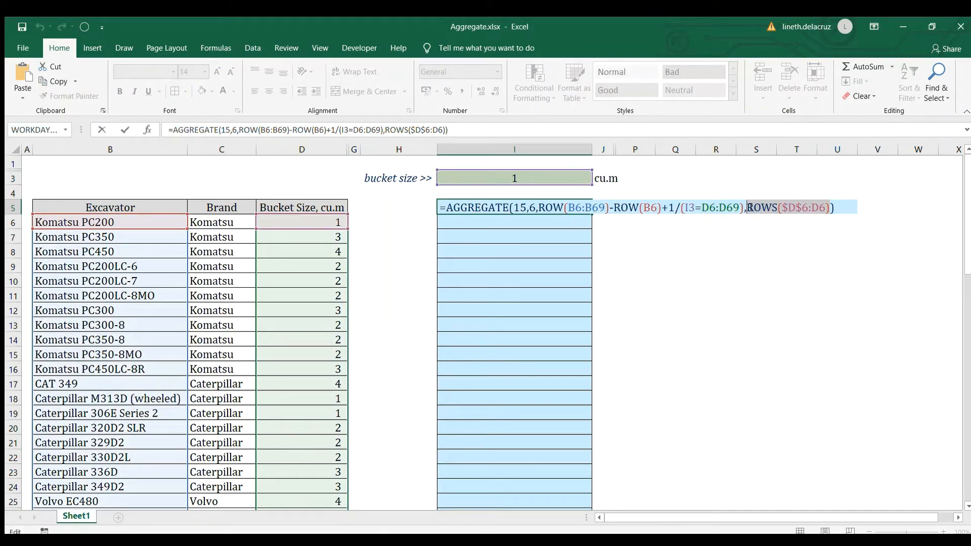
pyautogui.write('1')
pyautogui.hotkey('ctrl', 'Return')
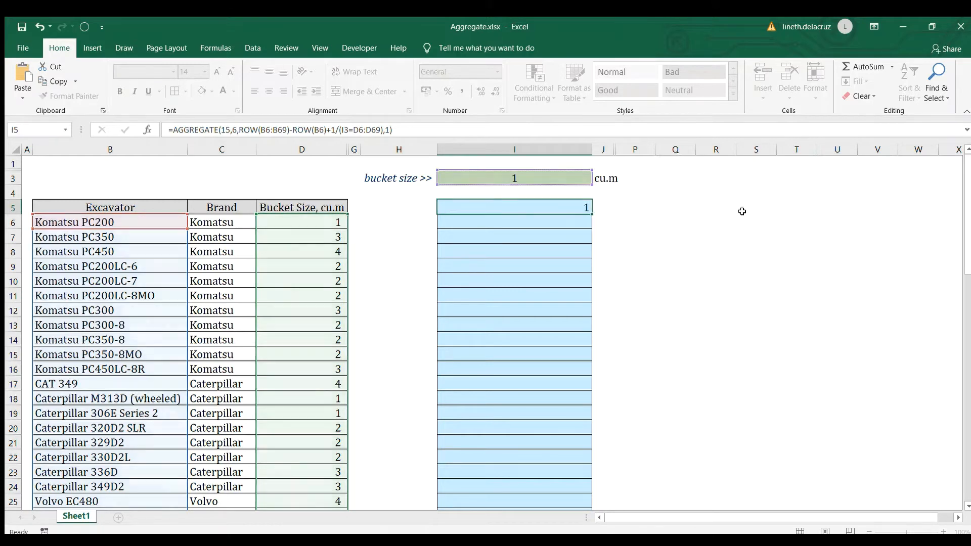
# Copy the I5 formula to I6, inspect its ROWS($D$6:D7) part, and clear I6 again
pyautogui.press('Down')
pyautogui.hotkey('ctrl', 'v')
pyautogui.press('F2')
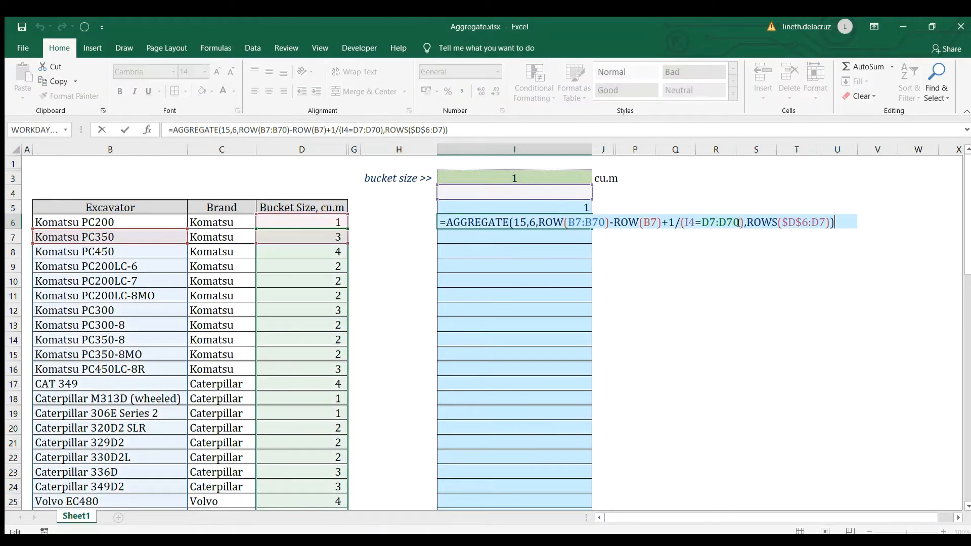
pyautogui.moveTo(829, 222); pyautogui.dragTo(748, 224)
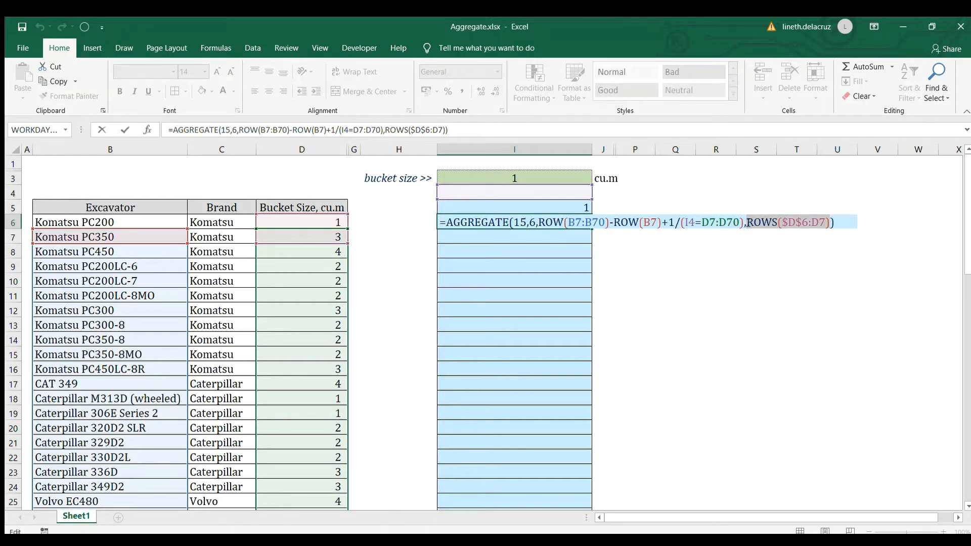
pyautogui.press('BackSpace')
pyautogui.press('Escape')
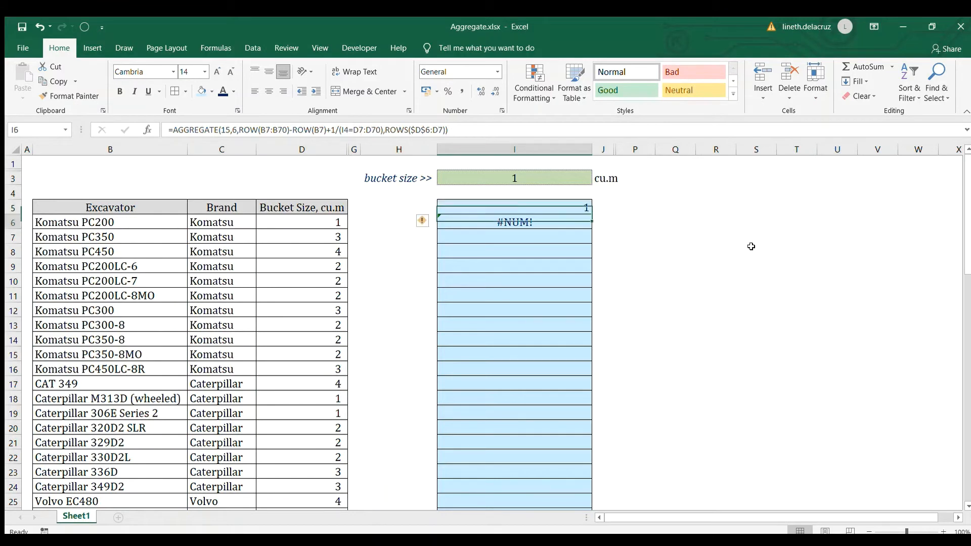
pyautogui.press('Delete')
# Make the references in the I5 formula absolute as $B$6:$B$69, $B$6, $I$3 and $D$6:$D$69, keeping ROWS($D$6:D6) expanding
pyautogui.press('Up')
pyautogui.press('F2')
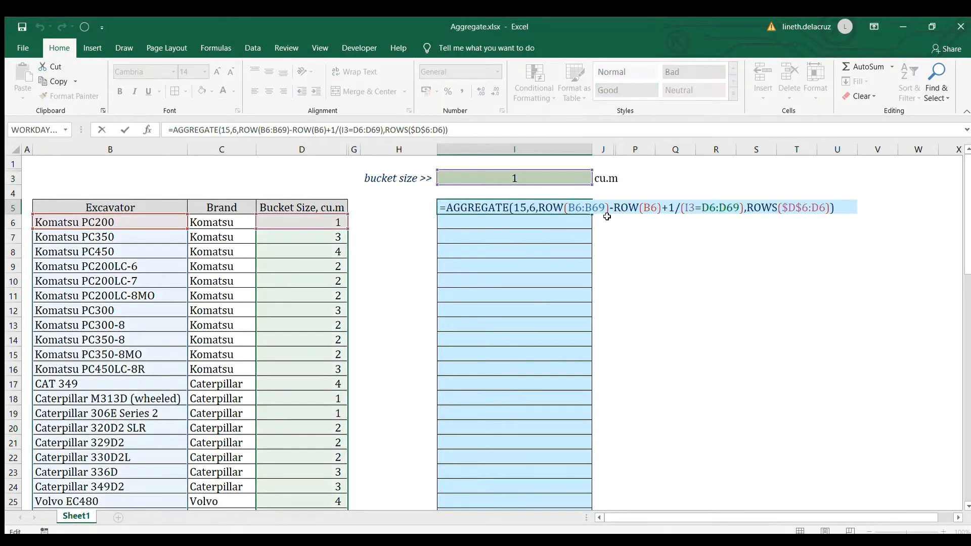
pyautogui.moveTo(569, 207); pyautogui.dragTo(606, 207)
pyautogui.press('F4')
pyautogui.press('F4')
pyautogui.moveTo(665, 207); pyautogui.dragTo(787, 208)
pyautogui.press('F4')
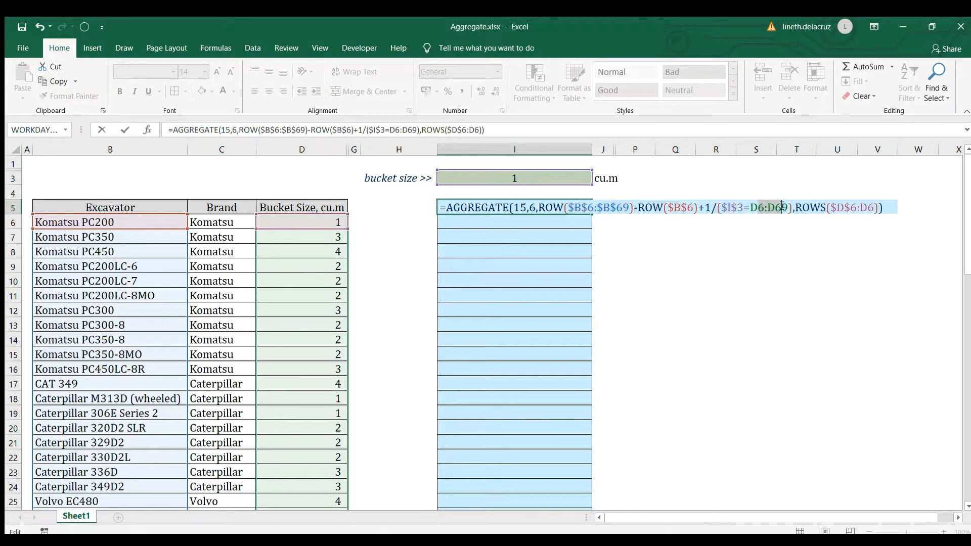
pyautogui.press('F4')
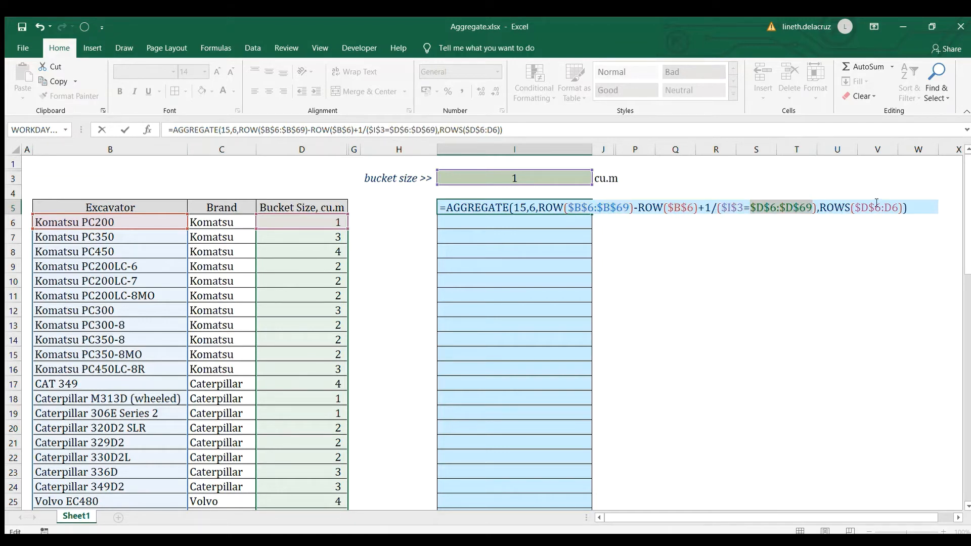
pyautogui.hotkey('ctrl', 'Return')
# Copy the AGGREGATE formula from I5 into I6:I8 to check the returned positions
pyautogui.hotkey('ctrl', 'c')
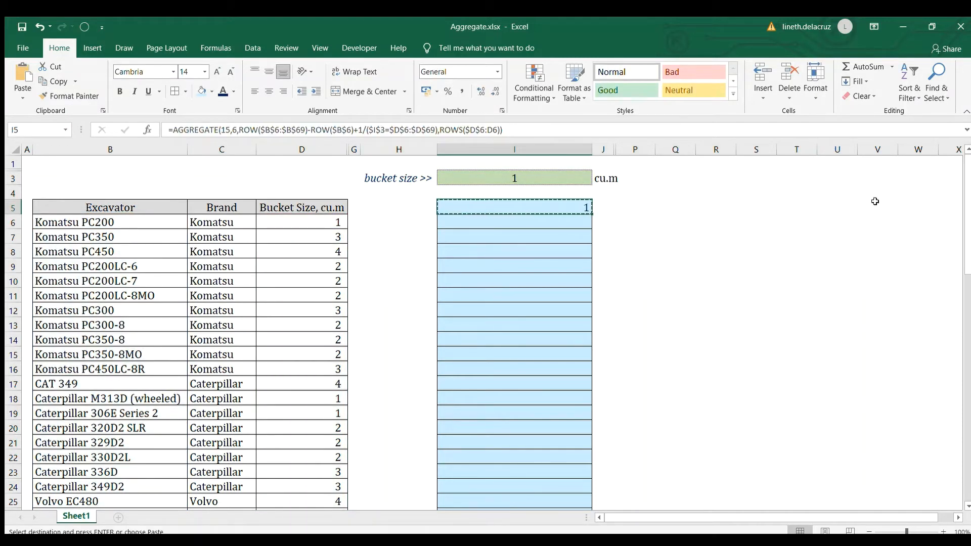
pyautogui.press('Down')
pyautogui.hotkey('shift', 'Down')
pyautogui.hotkey('shift', 'Down')
pyautogui.hotkey('ctrl', 'v')
pyautogui.press('Up')
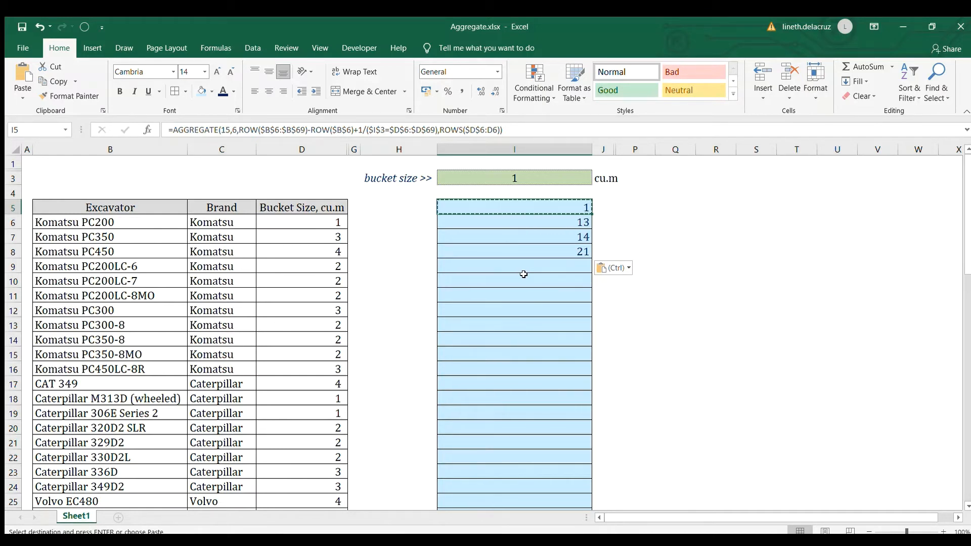
# Wrap the AGGREGATE formula in I5 in INDEX with the excavator range B6:B69 as the array
pyautogui.press('F2')
pyautogui.press('Home')
pyautogui.press('Right')
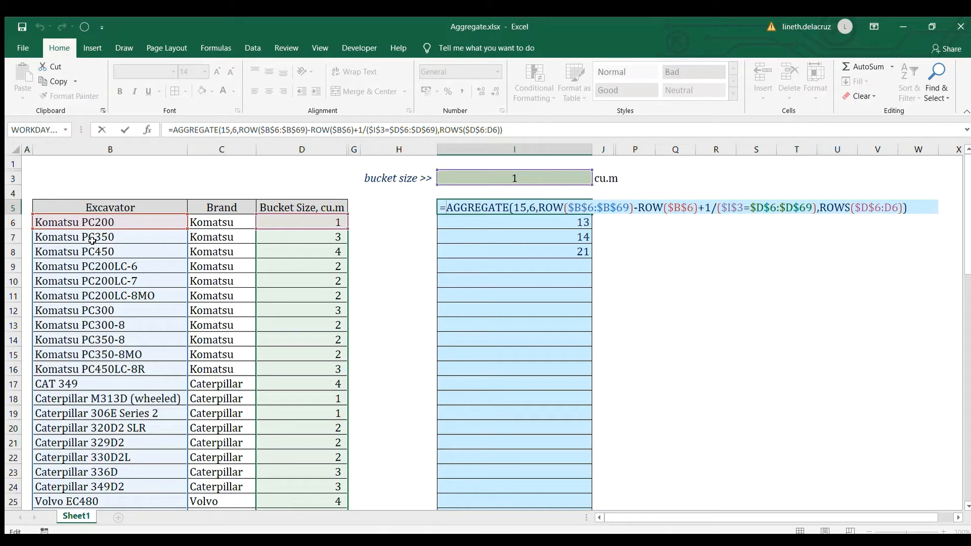
pyautogui.write('index(')
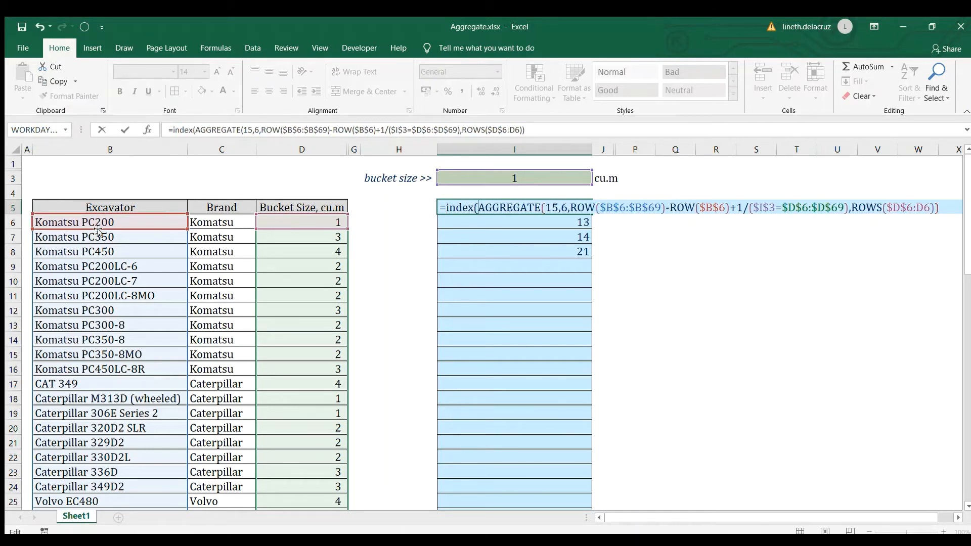
pyautogui.click(99, 220)
pyautogui.hotkey('ctrl', 'shift', 'Down')
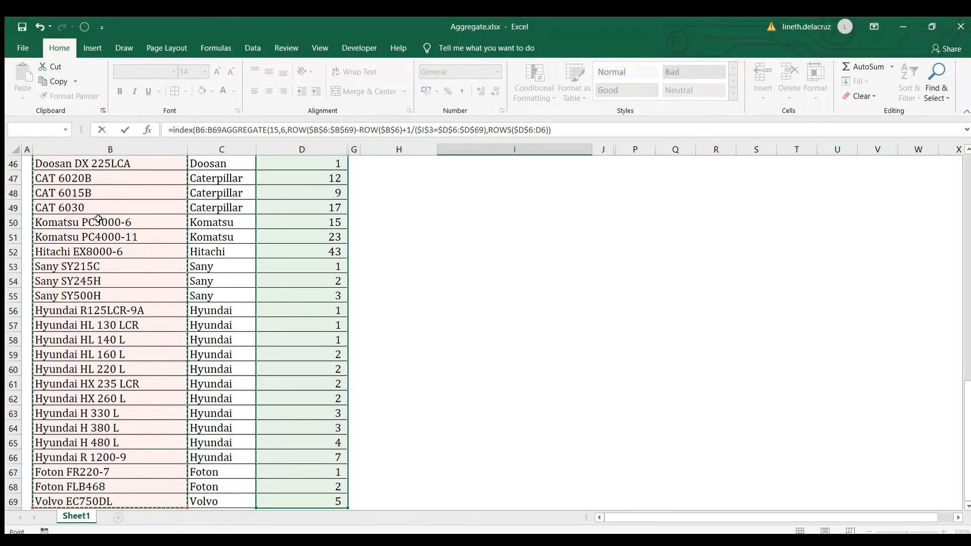
pyautogui.write(',')
pyautogui.scroll(4, 285, 230)
pyautogui.scroll(11, 566, 202)
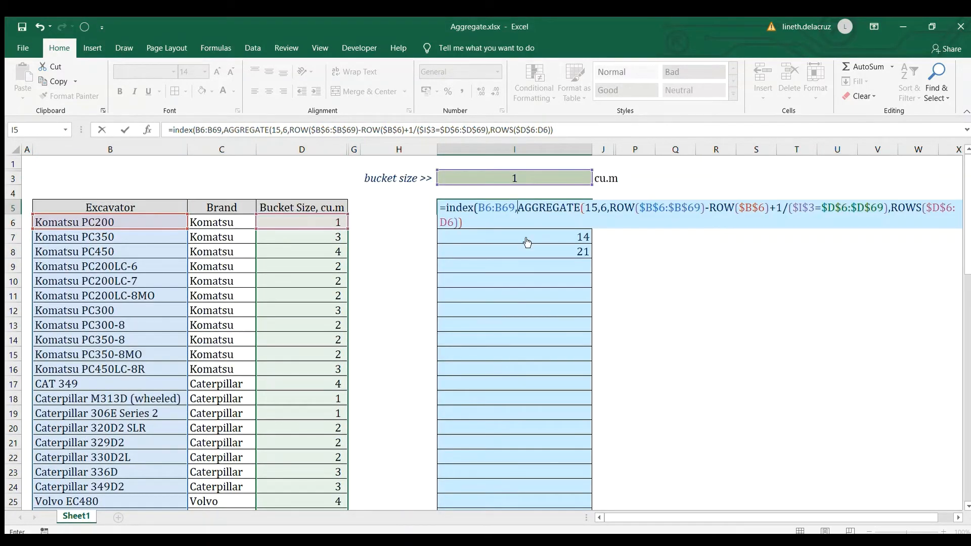
pyautogui.press('Return')
# Make the INDEX array in the I5 formula absolute as $B$6:$B$69
pyautogui.press('Up')
pyautogui.hotkey('ctrl', 'c')
pyautogui.press('Down')
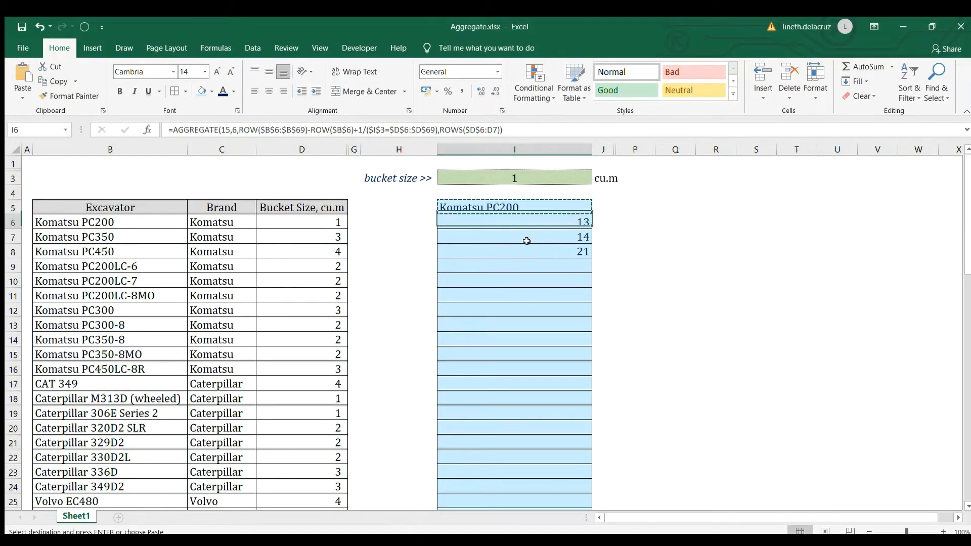
pyautogui.click(567, 209)
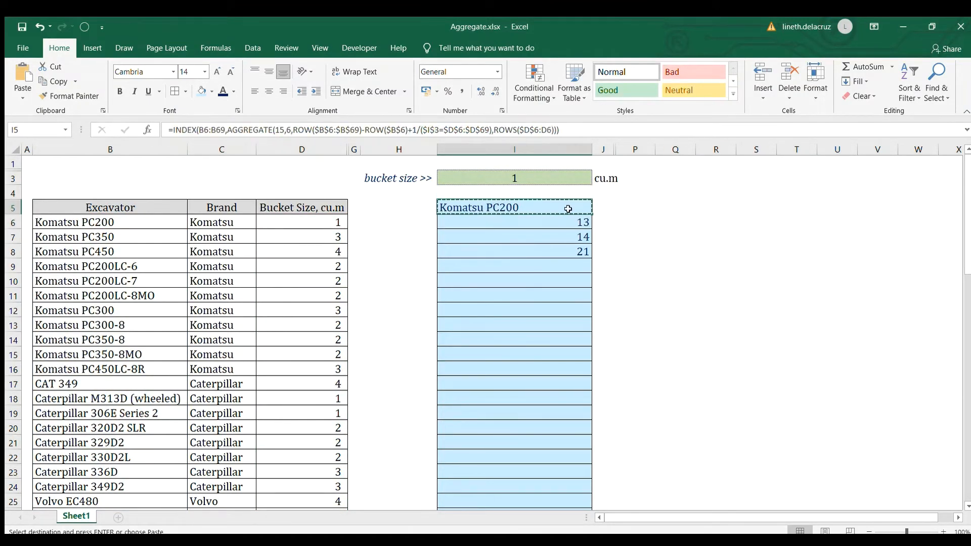
pyautogui.press('F2')
pyautogui.moveTo(484, 208); pyautogui.dragTo(518, 208)
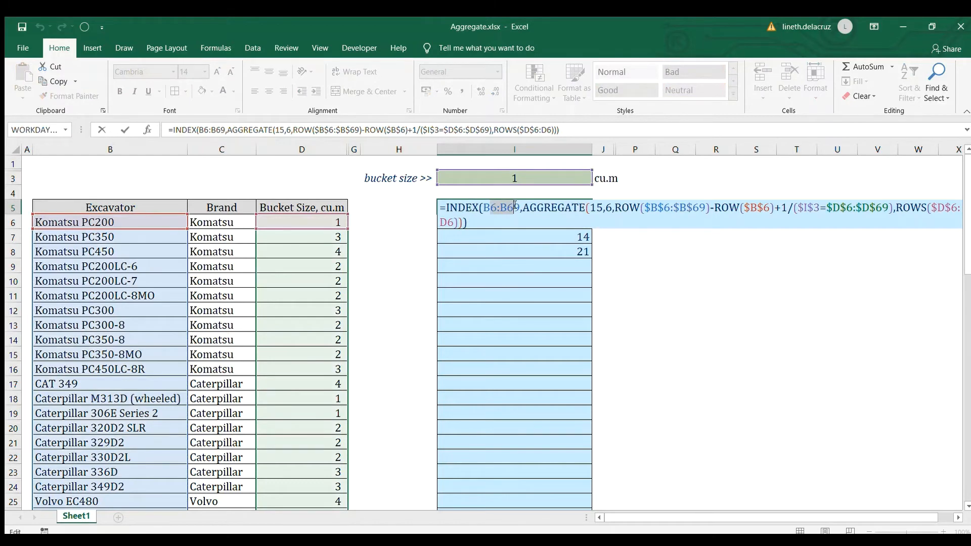
pyautogui.press('F4')
pyautogui.hotkey('ctrl', 'Return')
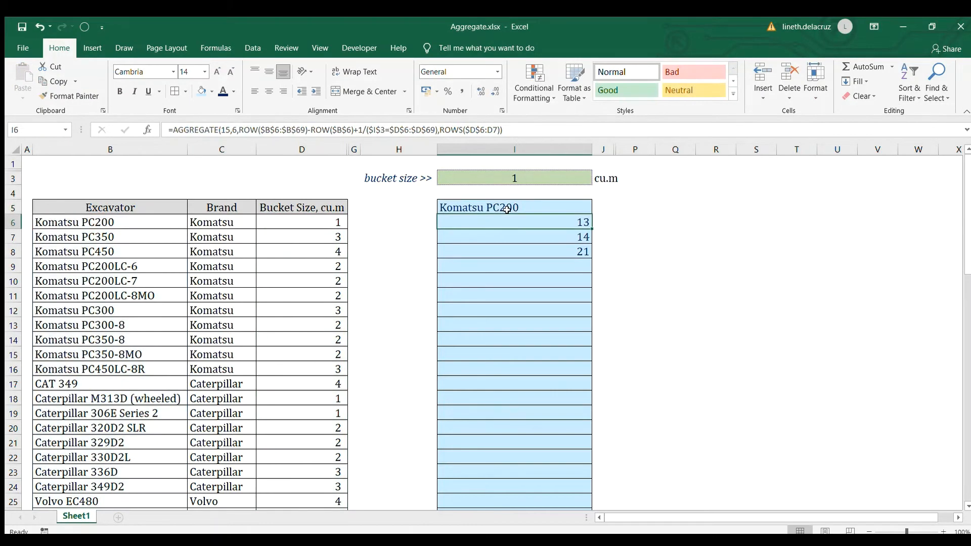
# Fill the INDEX formula from I5 down through I29 and return to I5
pyautogui.moveTo(589, 230); pyautogui.dragTo(573, 464)
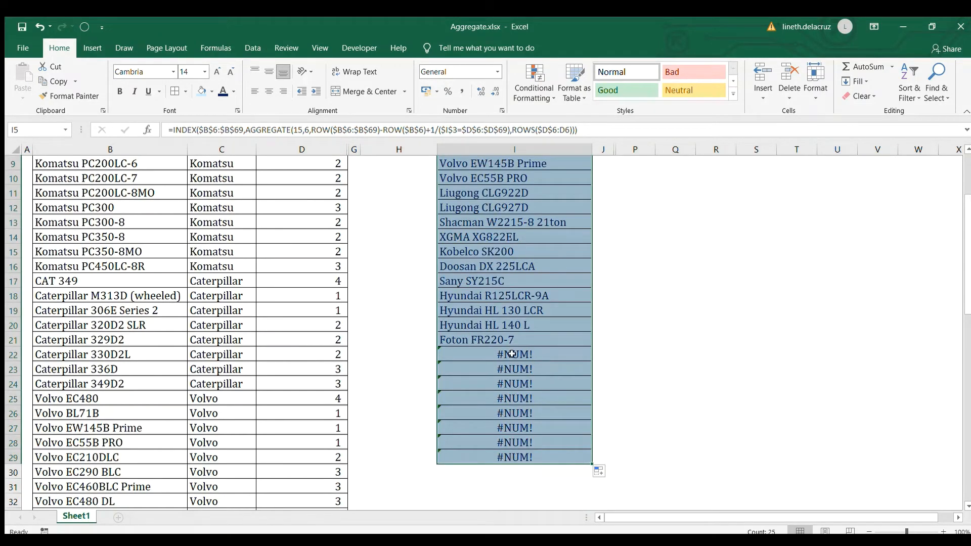
pyautogui.scroll(3, 540, 397)
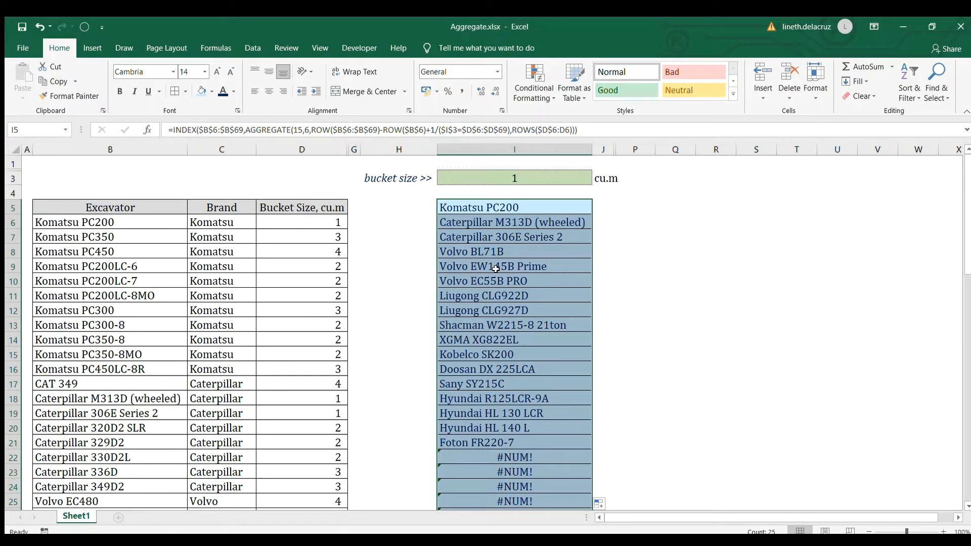
pyautogui.click(499, 204)
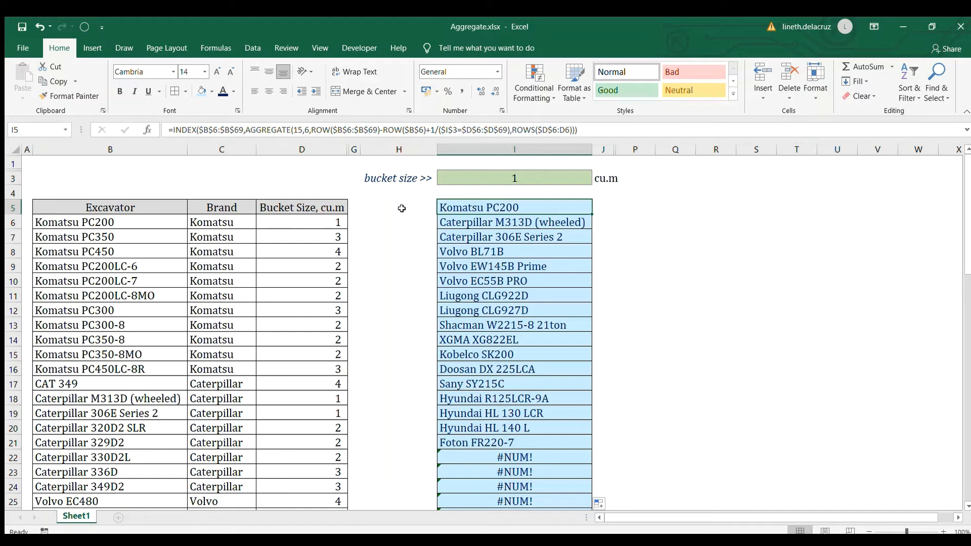
# Wrap the INDEX formula in I5 in an IF whose condition starts with a copy of ROWS($D$6:D6) followed by a greater-than sign
pyautogui.press('F2')
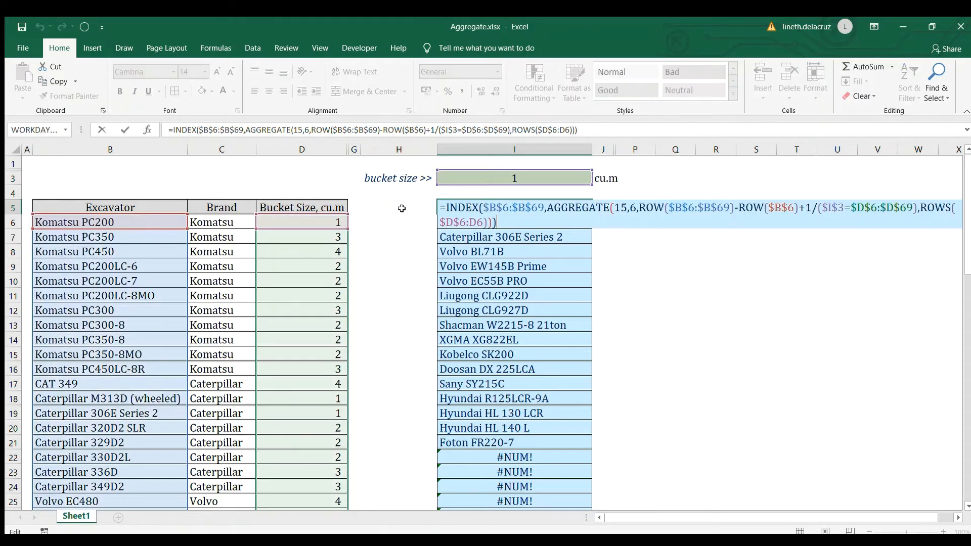
pyautogui.write('if(')
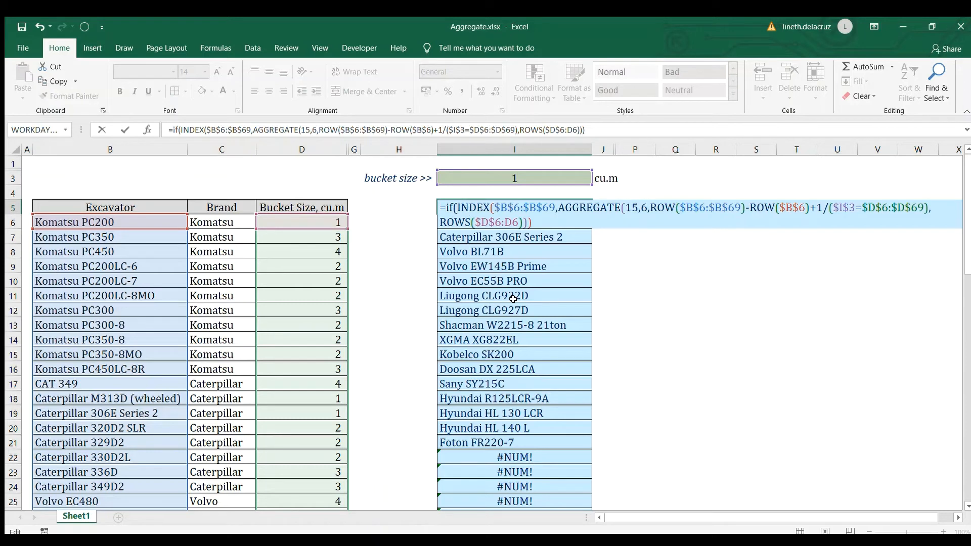
pyautogui.moveTo(439, 223); pyautogui.dragTo(524, 223)
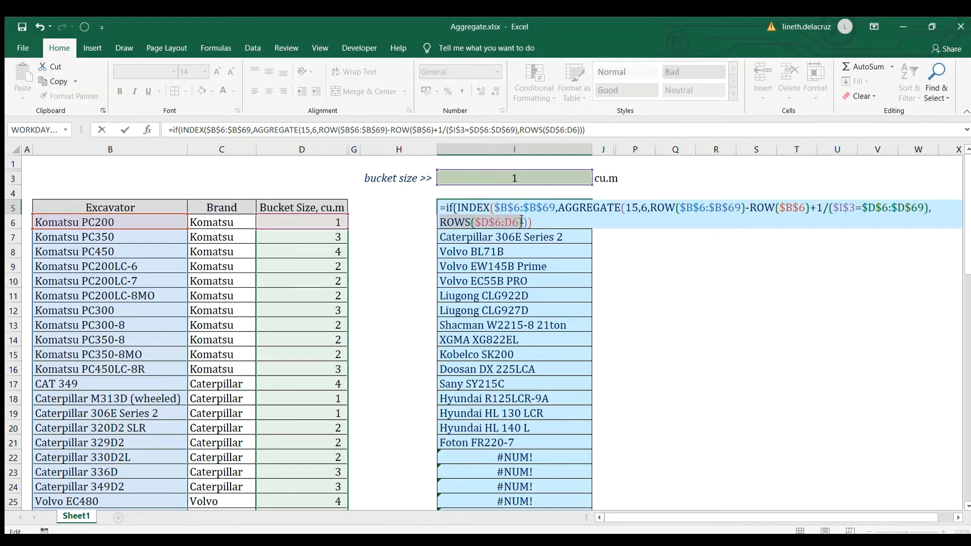
pyautogui.hotkey('ctrl', 'c')
pyautogui.click(457, 208)
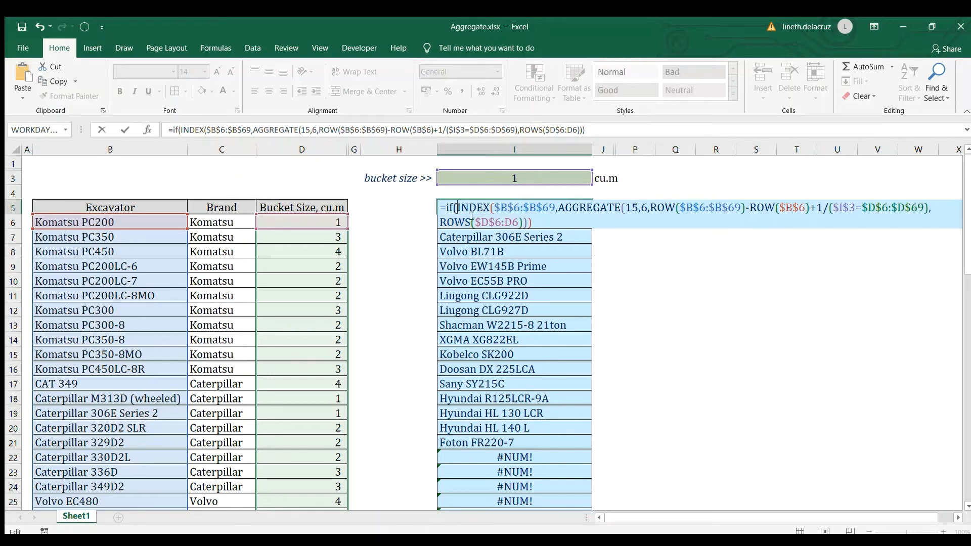
pyautogui.hotkey('ctrl', 'v')
pyautogui.write('>')
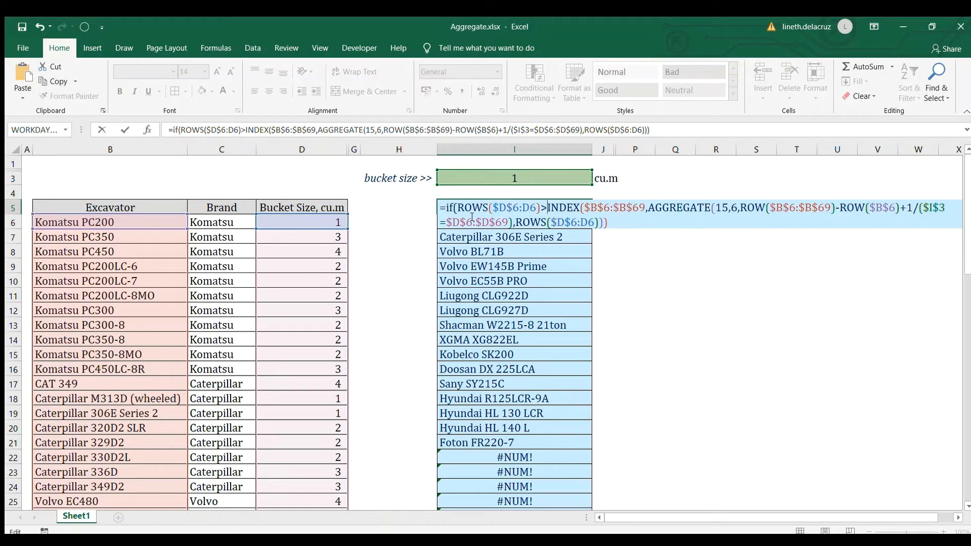
# Complete the IF condition in I5 with COUNTIF over the bucket sizes D6:D69, using the selected size in I3 as the criterion
pyautogui.write('countif')
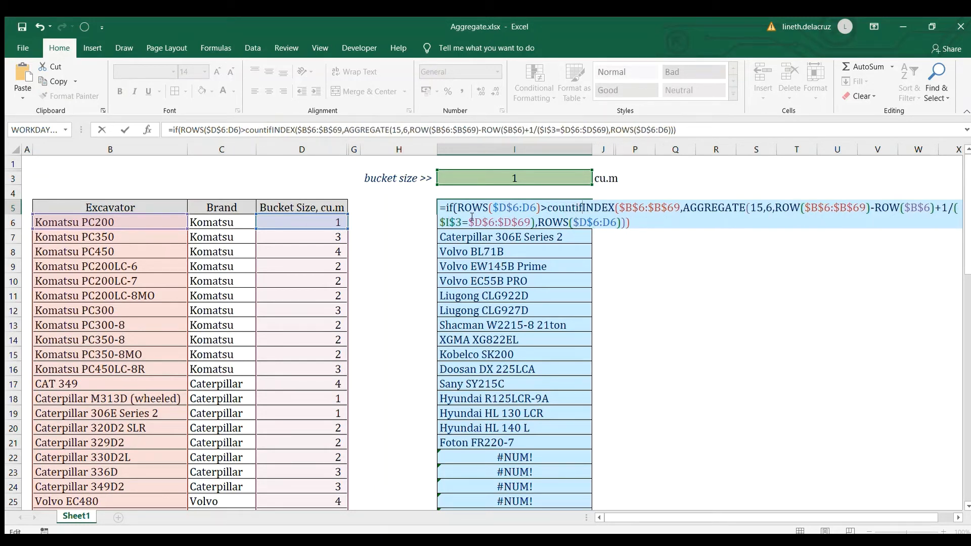
pyautogui.write('(')
pyautogui.click(336, 221)
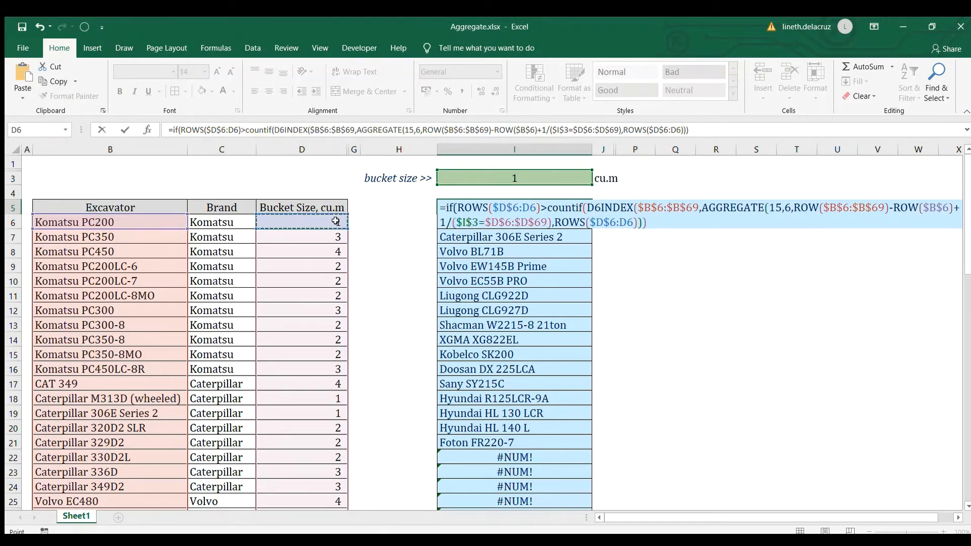
pyautogui.hotkey('ctrl', 'shift', 'Down')
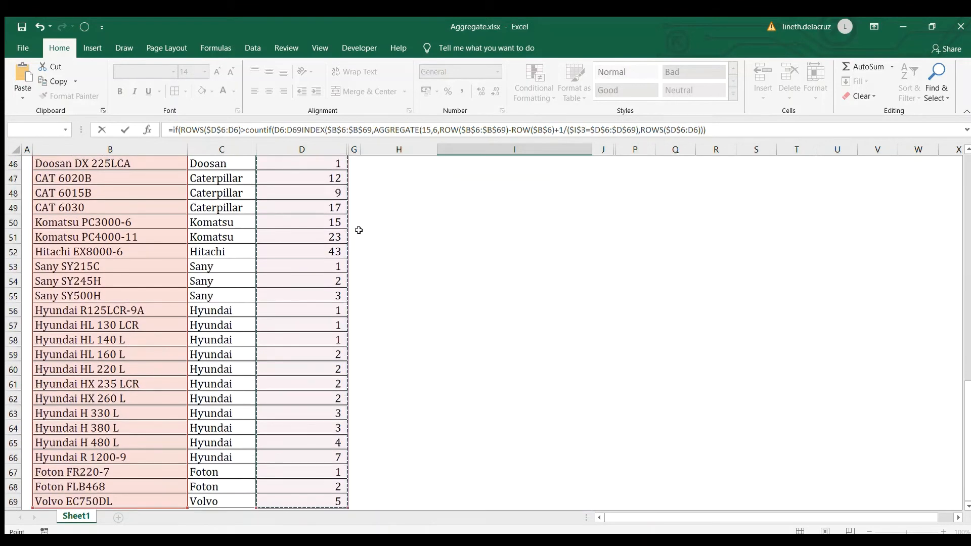
pyautogui.write(',')
pyautogui.scroll(5, 648, 215)
pyautogui.scroll(10, 648, 215)
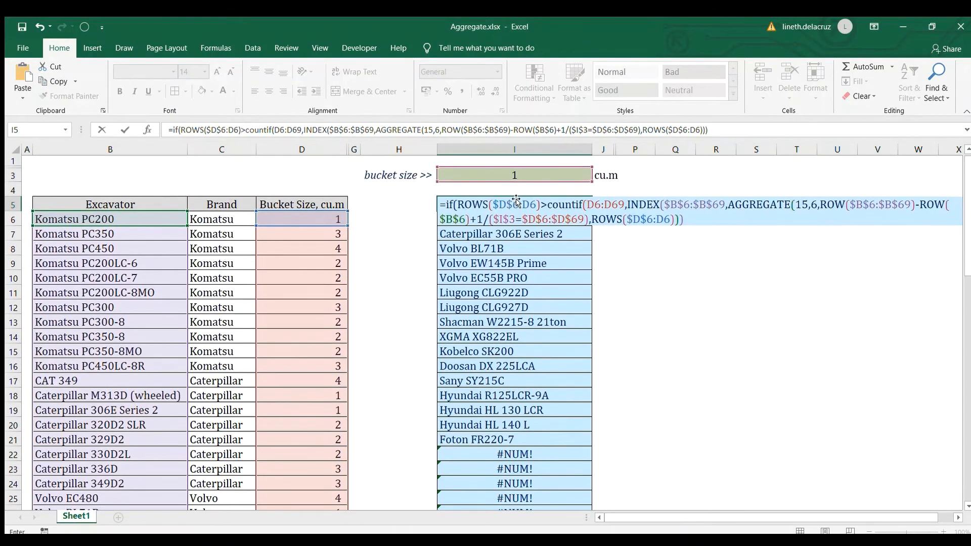
pyautogui.click(534, 177)
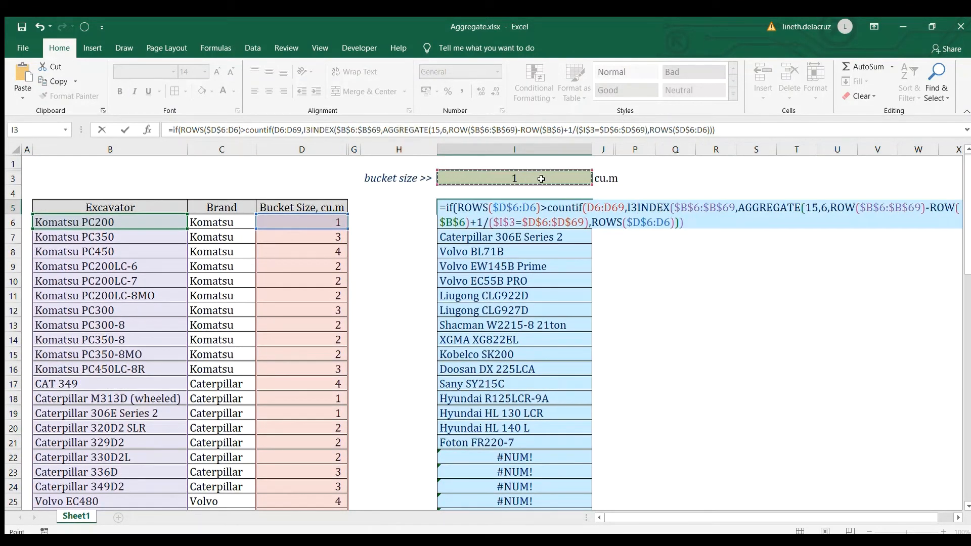
pyautogui.write(')')
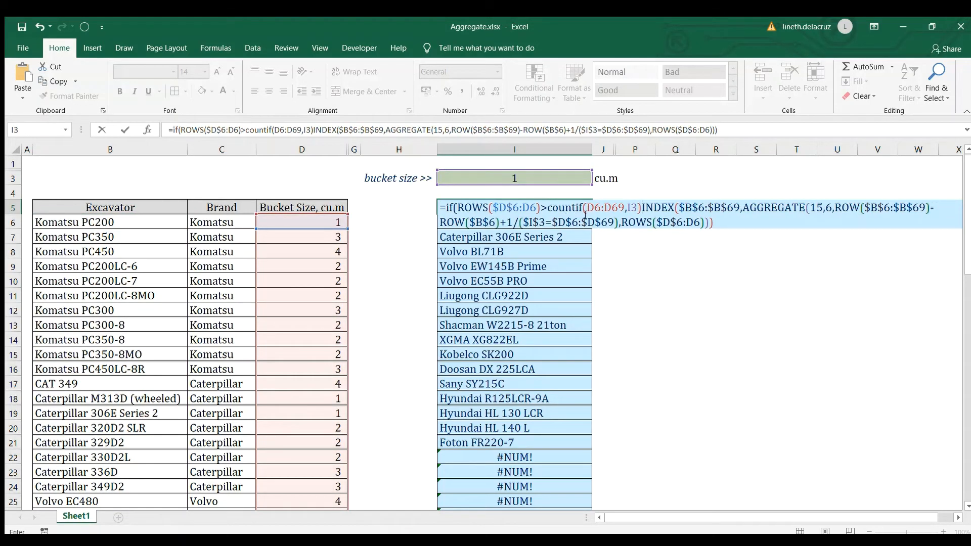
# Make the COUNTIF references in the I5 formula absolute as $D$6:$D$69 and $I$3
pyautogui.moveTo(595, 208); pyautogui.dragTo(616, 208)
pyautogui.press('F4')
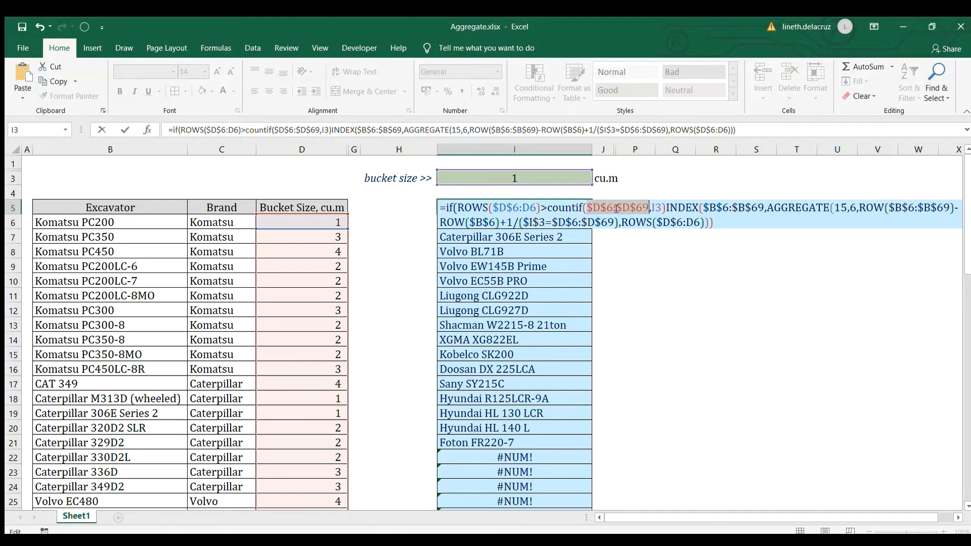
pyautogui.press('F4')
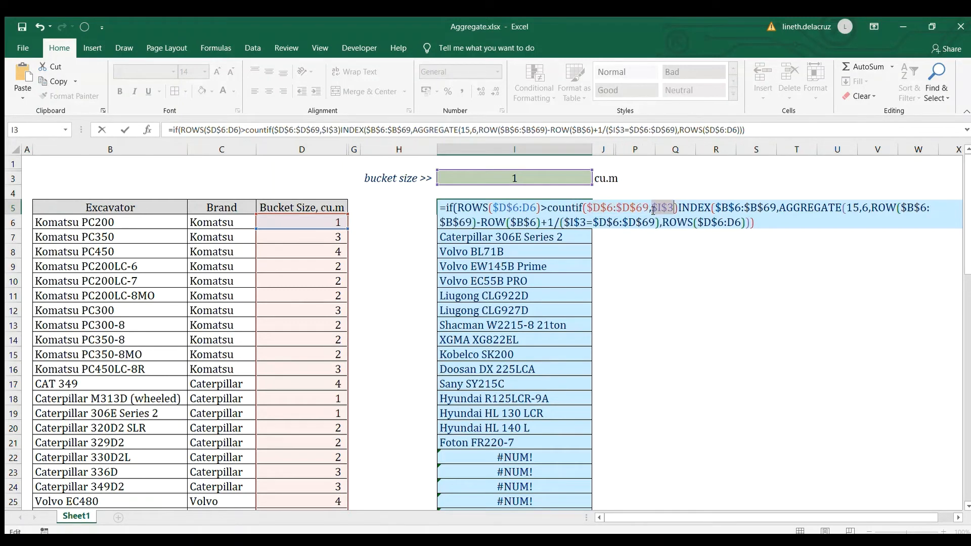
# Add an empty string "" as the IF's true result before INDEX and commit the I5 formula
pyautogui.click(678, 207)
pyautogui.write(',')
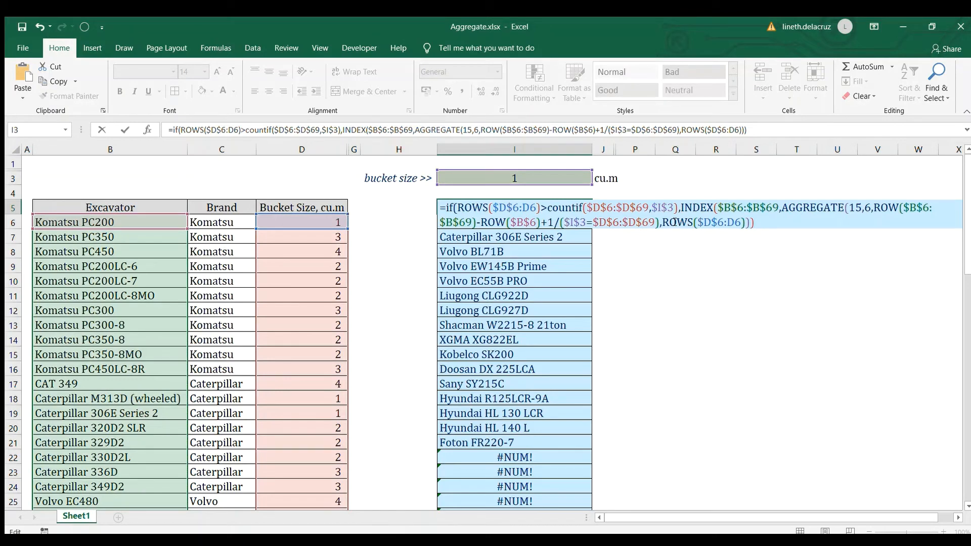
pyautogui.write('"",')
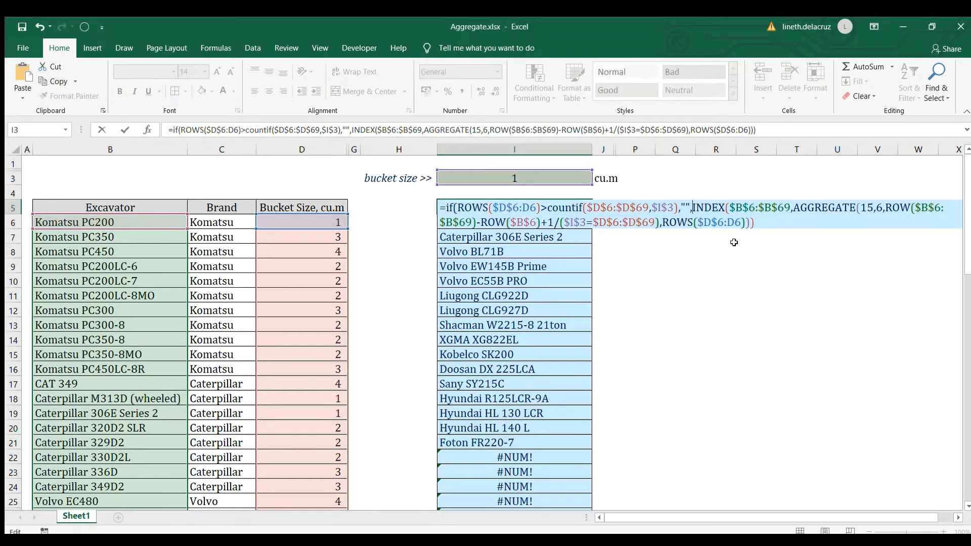
pyautogui.press('Return')
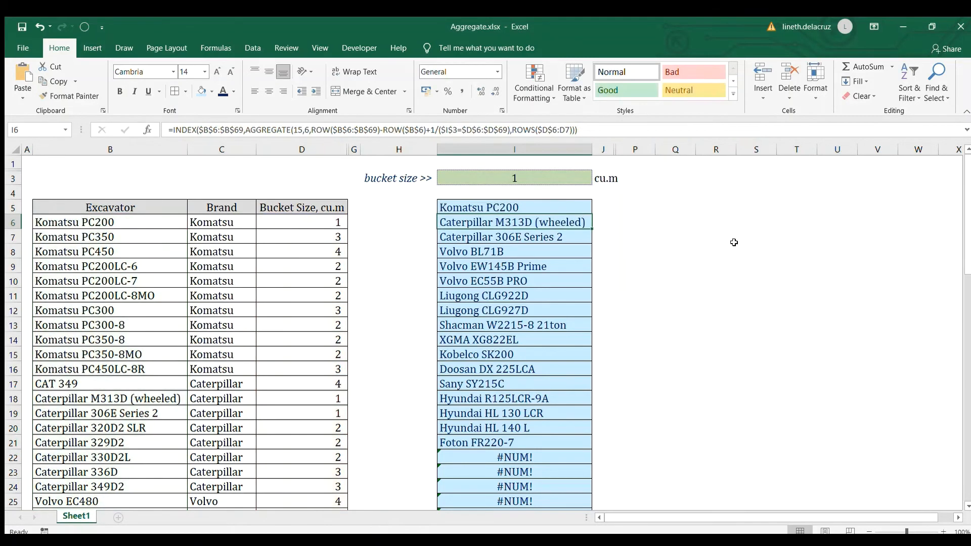
# Copy the IF formula from I5 down through I29 and check the cells below the last match
pyautogui.hotkey('shift', 'Up')
pyautogui.hotkey('ctrl', 'c')
pyautogui.hotkey('shift', 'Down')
pyautogui.hotkey('shift', 'Down')
pyautogui.hotkey('shift', 'Down')
pyautogui.hotkey('shift', 'Down')
pyautogui.hotkey('shift', 'Down')
pyautogui.hotkey('shift', 'Down')
pyautogui.hotkey('shift', 'Down')
pyautogui.hotkey('shift', 'Down')
pyautogui.hotkey('shift', 'Down')
pyautogui.hotkey('shift', 'Down')
pyautogui.hotkey('shift', 'Down')
pyautogui.hotkey('shift', 'Down')
pyautogui.hotkey('shift', 'Down')
pyautogui.hotkey('shift', 'Down')
pyautogui.hotkey('shift', 'Down')
pyautogui.hotkey('shift', 'Down')
pyautogui.hotkey('shift', 'Down')
pyautogui.hotkey('shift', 'Down')
pyautogui.hotkey('shift', 'Down')
pyautogui.hotkey('shift', 'Down')
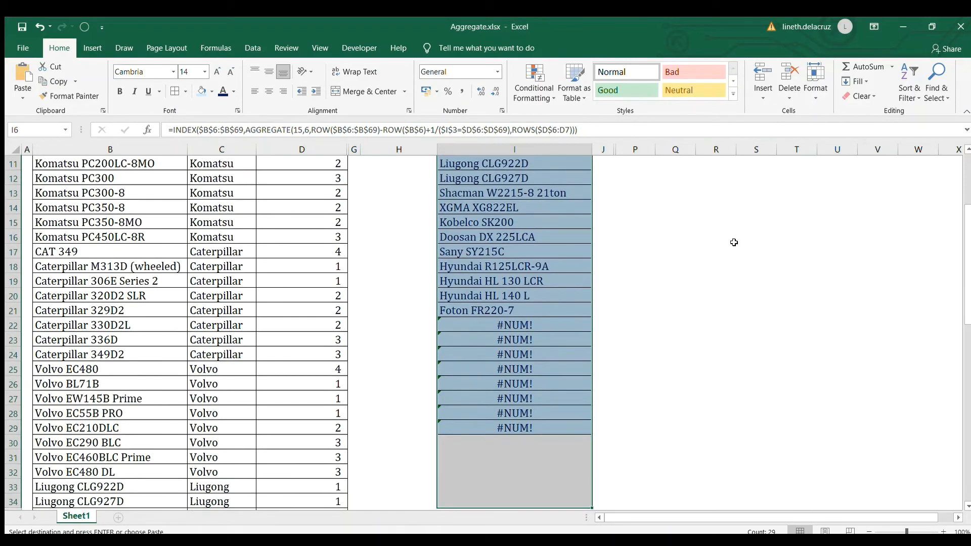
pyautogui.hotkey('ctrl', 'v')
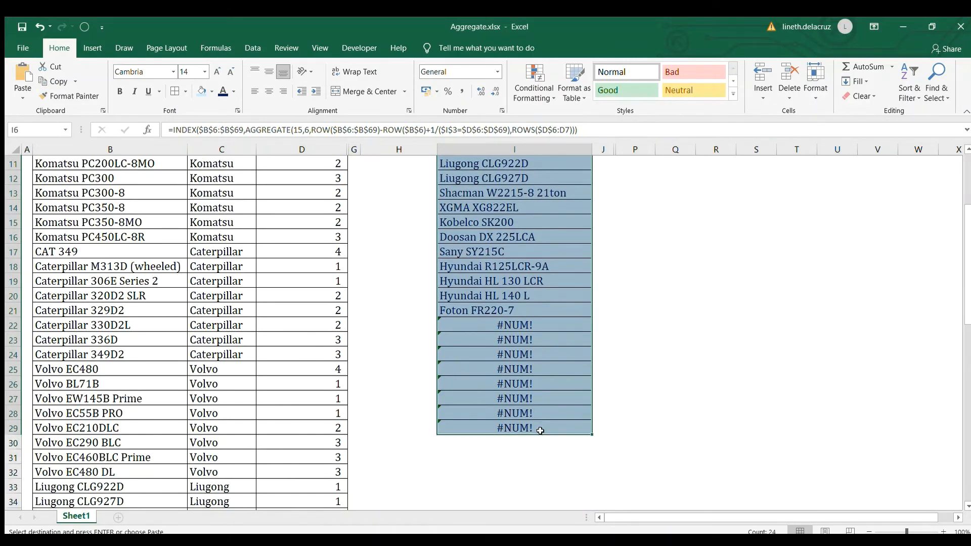
pyautogui.scroll(-2, 541, 428)
pyautogui.click(506, 383)
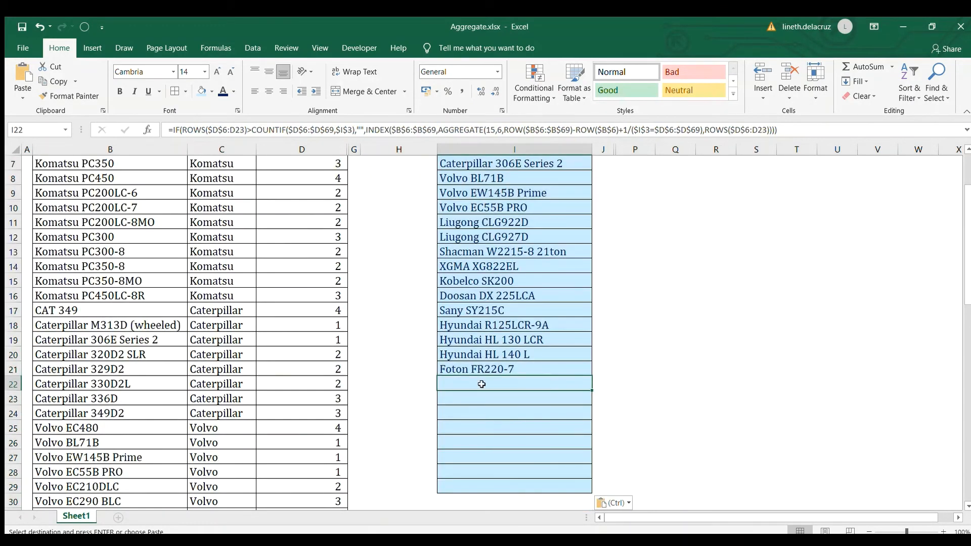
pyautogui.scroll(2, 536, 405)
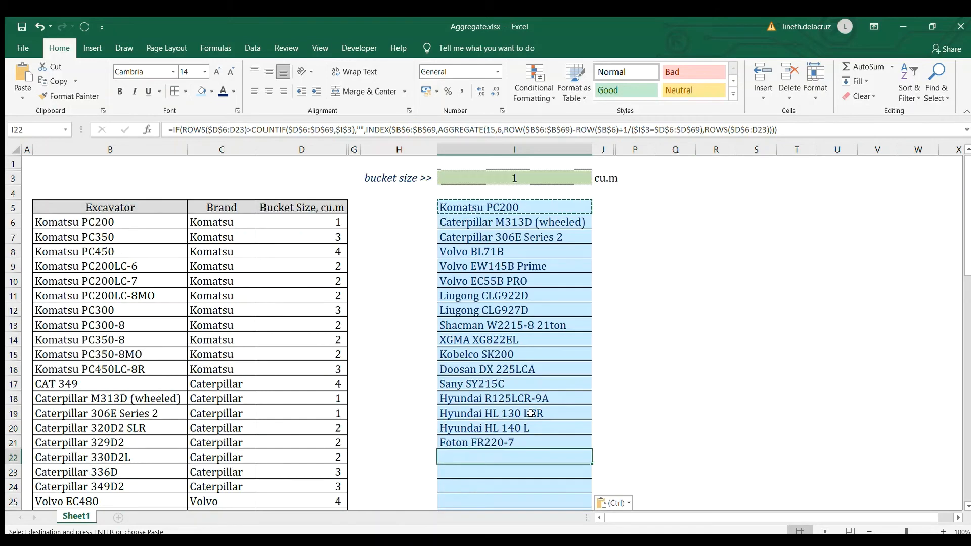
# Test the list by entering bucket sizes 2 and 5 in I3
pyautogui.click(574, 177)
pyautogui.write('2')
pyautogui.hotkey('ctrl', 'Return')
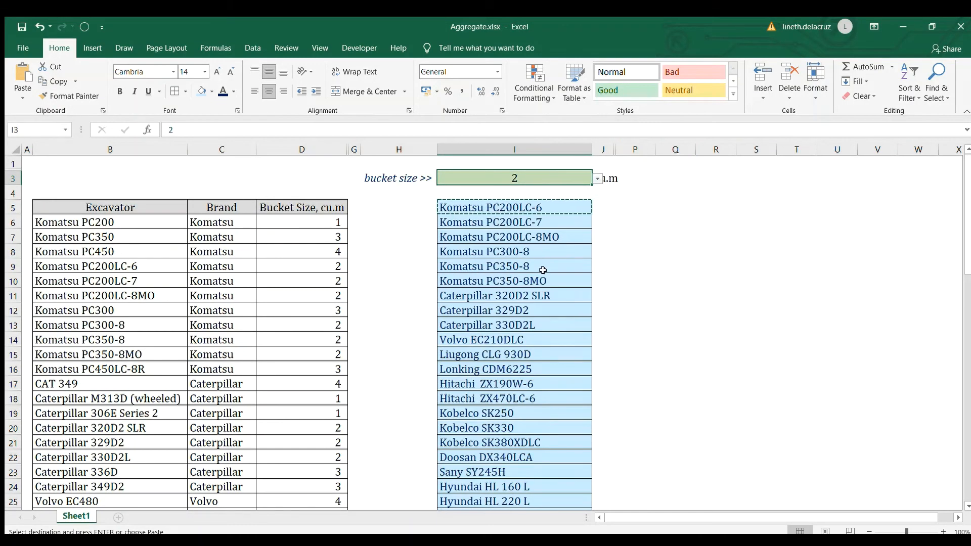
pyautogui.scroll(-3, 519, 361)
pyautogui.scroll(3, 536, 379)
pyautogui.write('5')
pyautogui.hotkey('ctrl', 'Return')
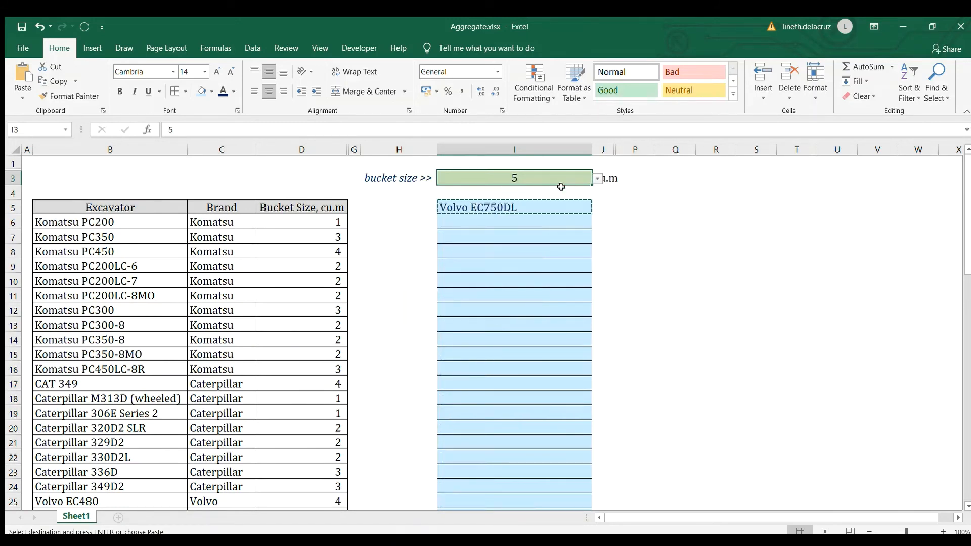
# Select bucket size 2 in I3 and review the resulting excavator list
pyautogui.click(597, 179)
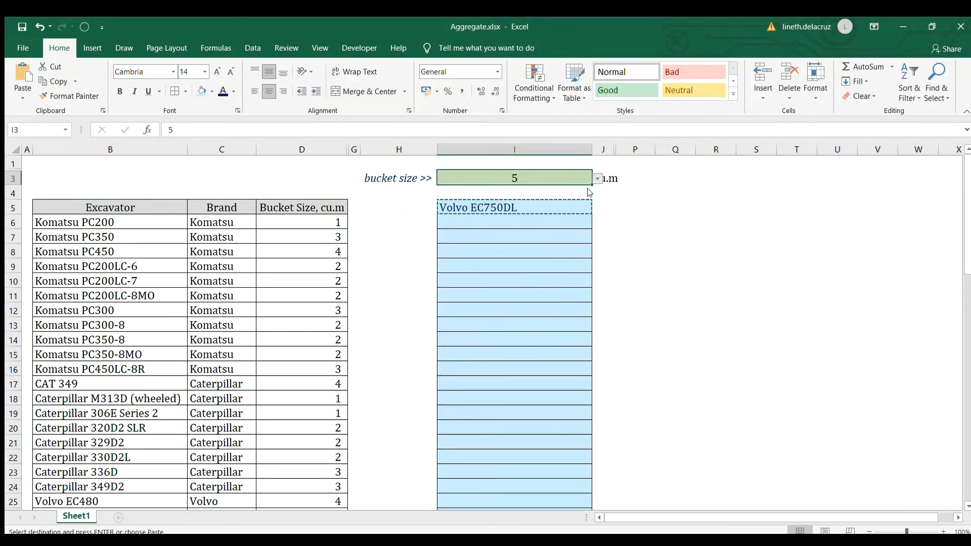
pyautogui.click(531, 199)
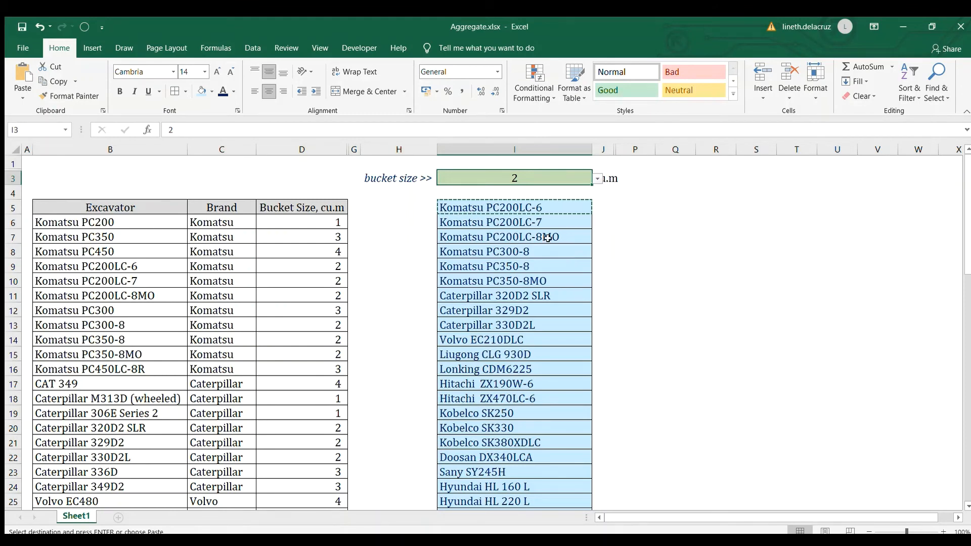
pyautogui.scroll(-2, 525, 247)
pyautogui.scroll(2, 509, 298)
# Unhide the hidden columns between J and P, including column O
pyautogui.moveTo(605, 149); pyautogui.dragTo(637, 149)
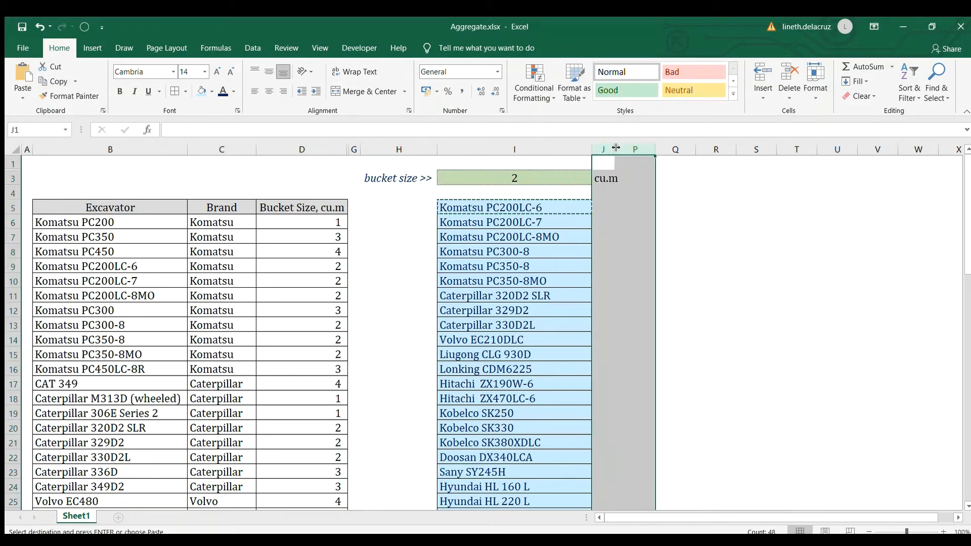
pyautogui.doubleClick(616, 147)
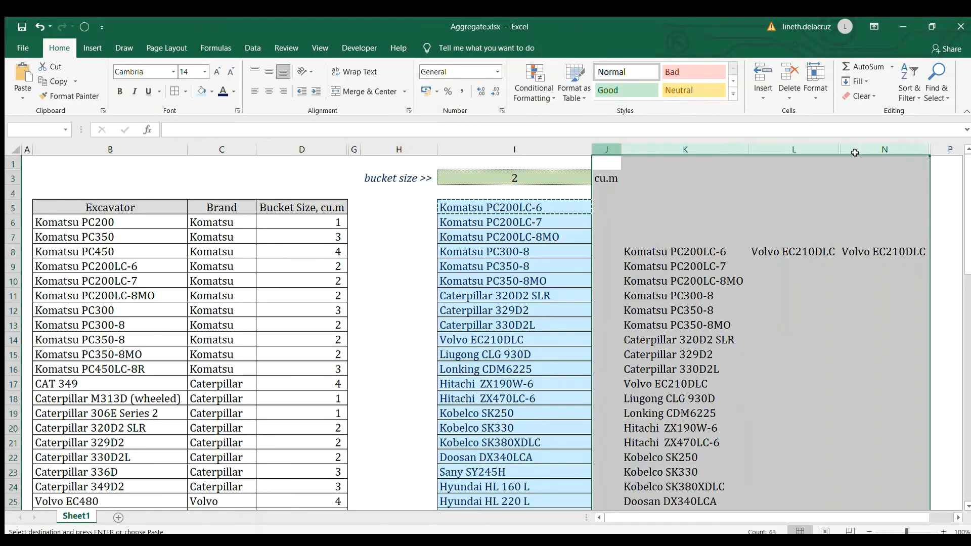
pyautogui.click(903, 150)
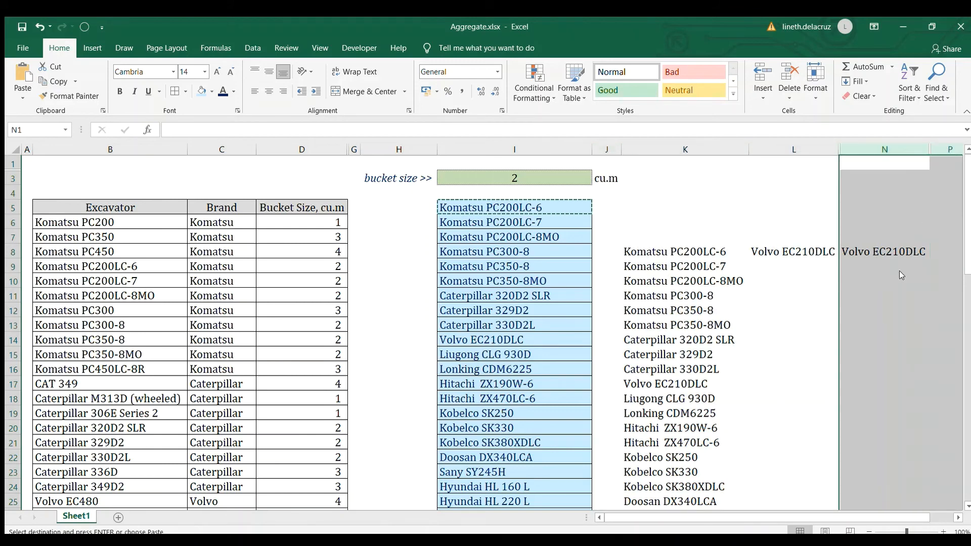
pyautogui.moveTo(794, 296); pyautogui.dragTo(793, 281)
# Hide columns K through N, keeping column O visible beside J
pyautogui.moveTo(859, 152); pyautogui.dragTo(654, 152)
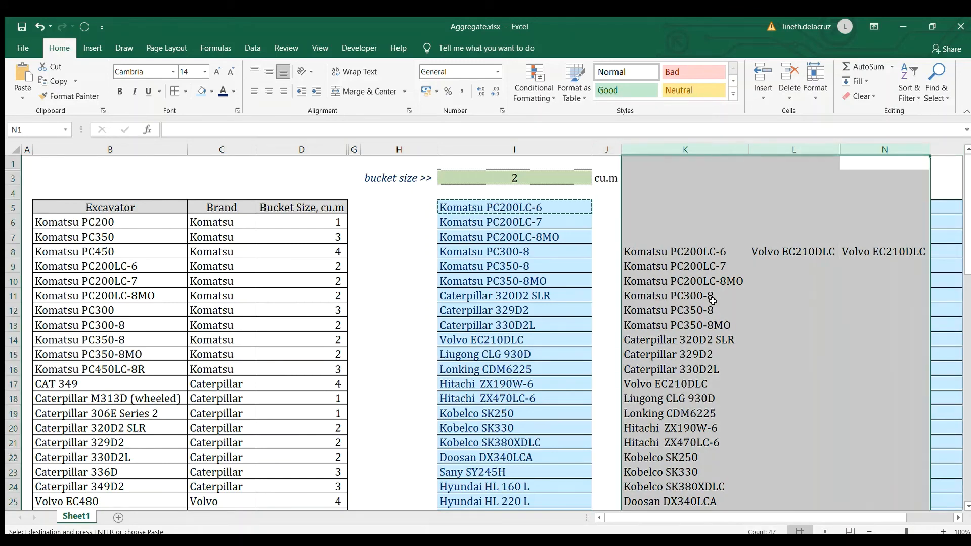
pyautogui.hotkey('ctrl', '-')
pyautogui.click(688, 234)
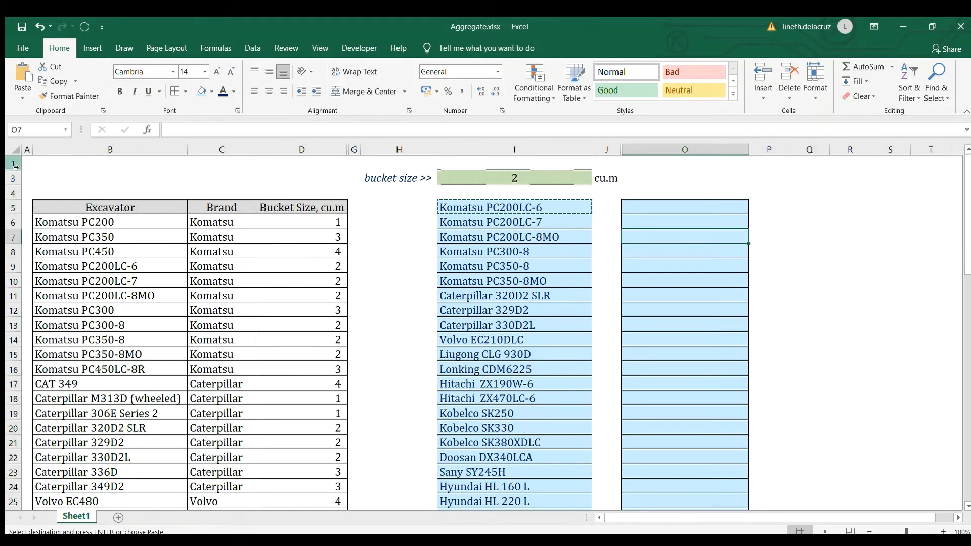
# Unhide row 2 and select the brand cell I2
pyautogui.moveTo(13, 163); pyautogui.dragTo(13, 178)
pyautogui.hotkey('ctrl', 'shift', '9')
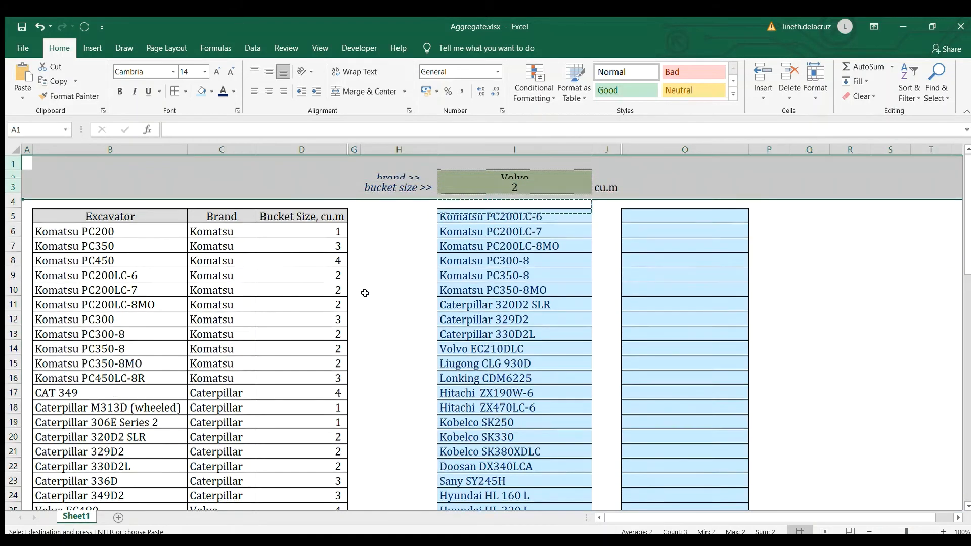
pyautogui.click(445, 178)
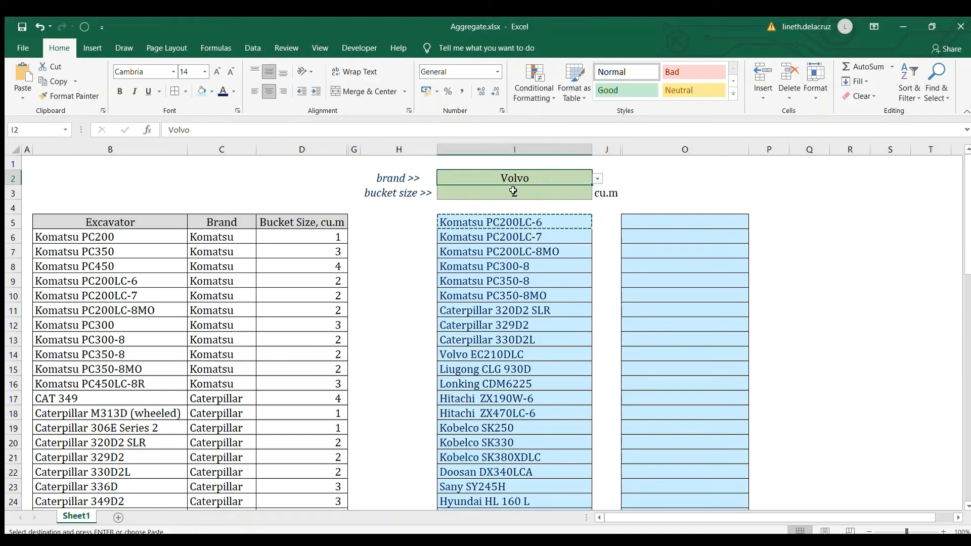
# Copy the I5 formula text unchanged into O5 as the base for a second list
pyautogui.click(517, 222)
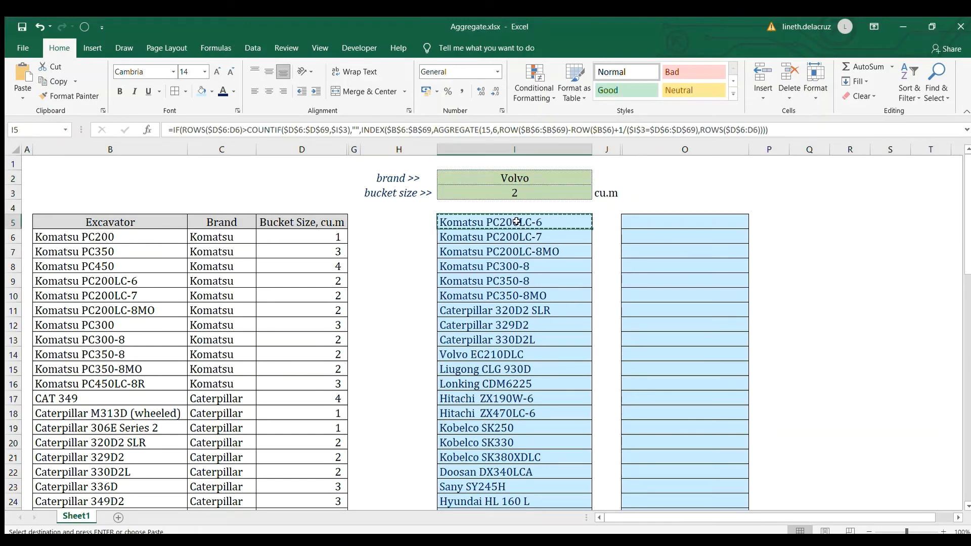
pyautogui.click(779, 130)
pyautogui.hotkey('ctrl', 'c')
pyautogui.press('Escape')
pyautogui.doubleClick(654, 221)
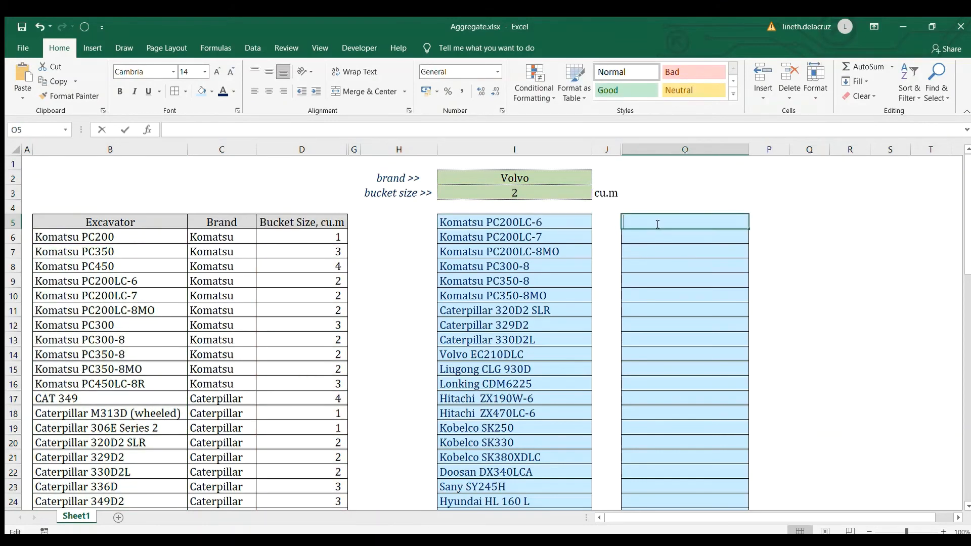
pyautogui.hotkey('ctrl', 'v')
pyautogui.hotkey('ctrl', 'Return')
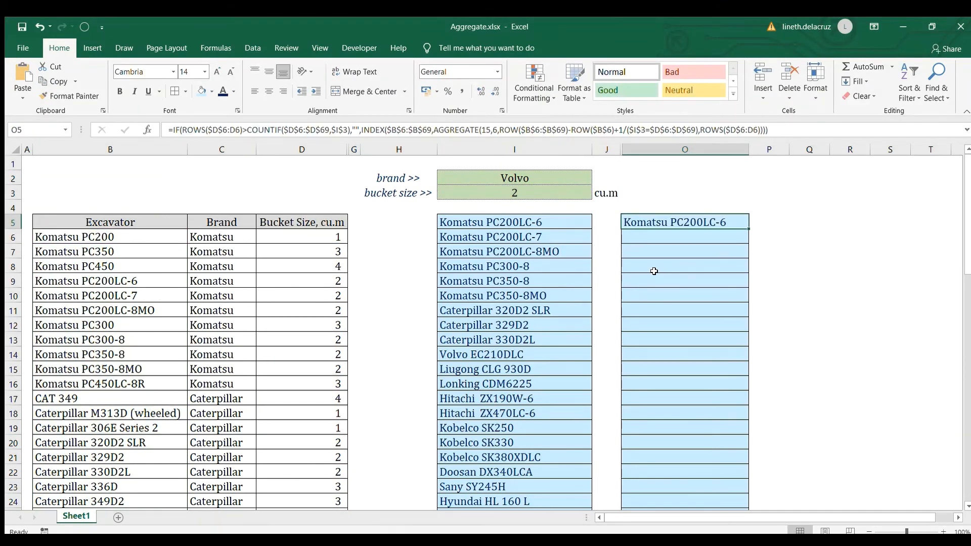
# In the O5 formula, add an opening parenthesis before the divisor $I$3=$D$6:$D$69 and append *( after that condition
pyautogui.press('F2')
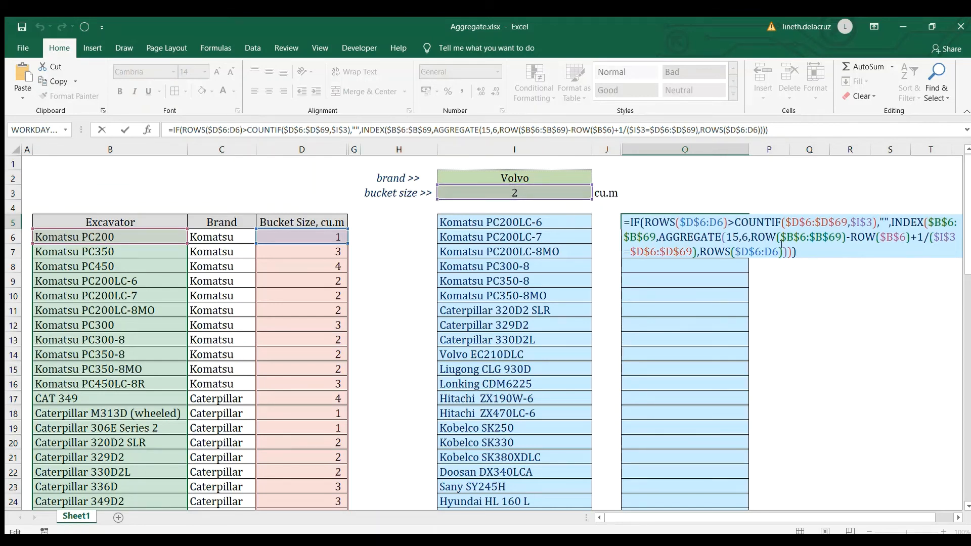
pyautogui.click(930, 237)
pyautogui.write('(')
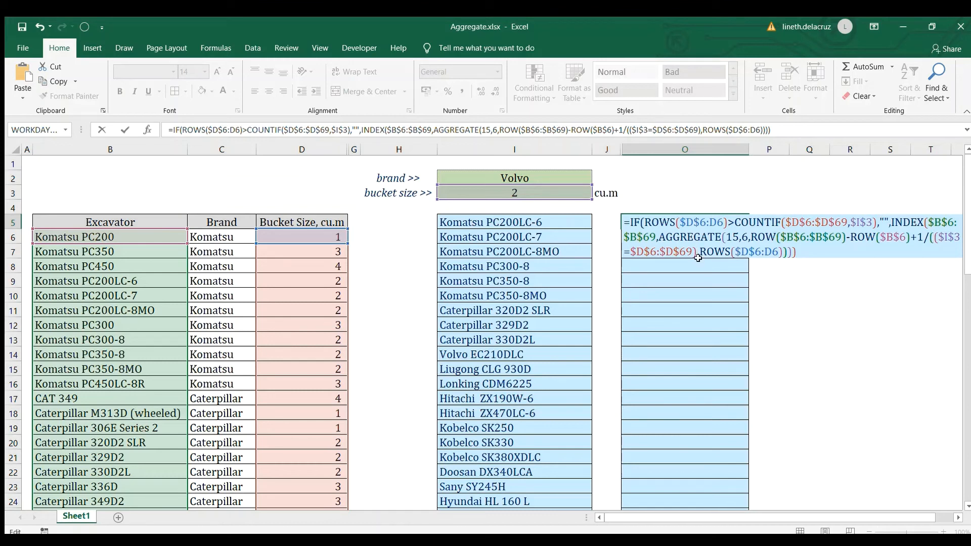
pyautogui.write('*')
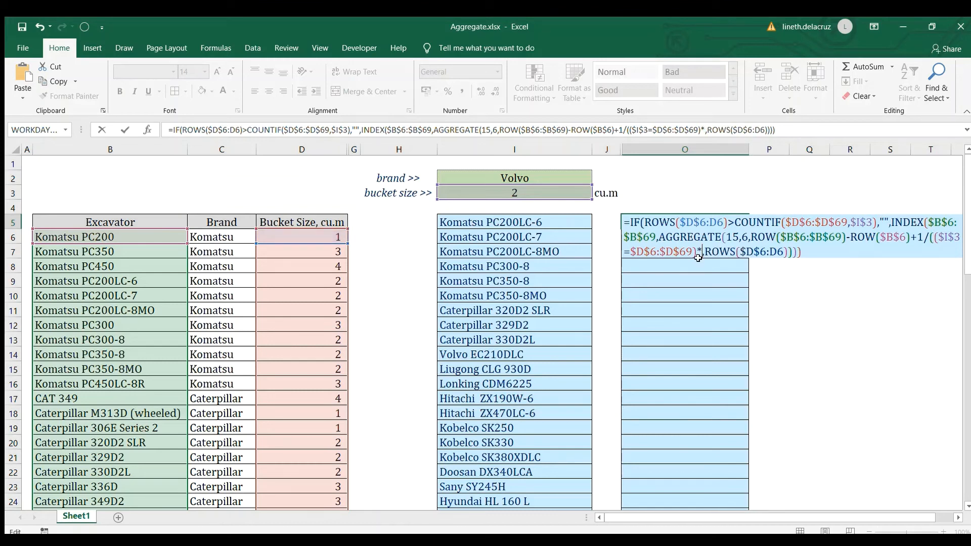
pyautogui.write('(')
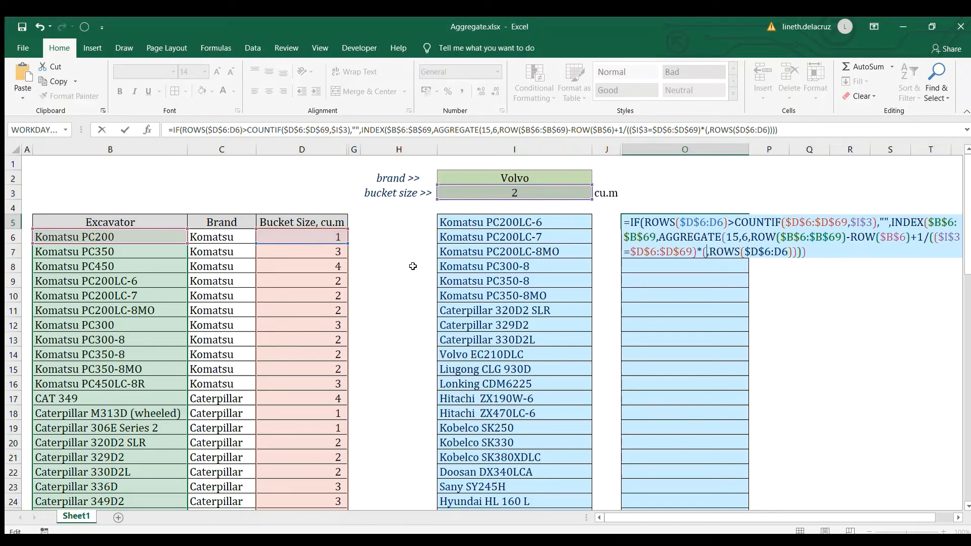
pyautogui.click(218, 238)
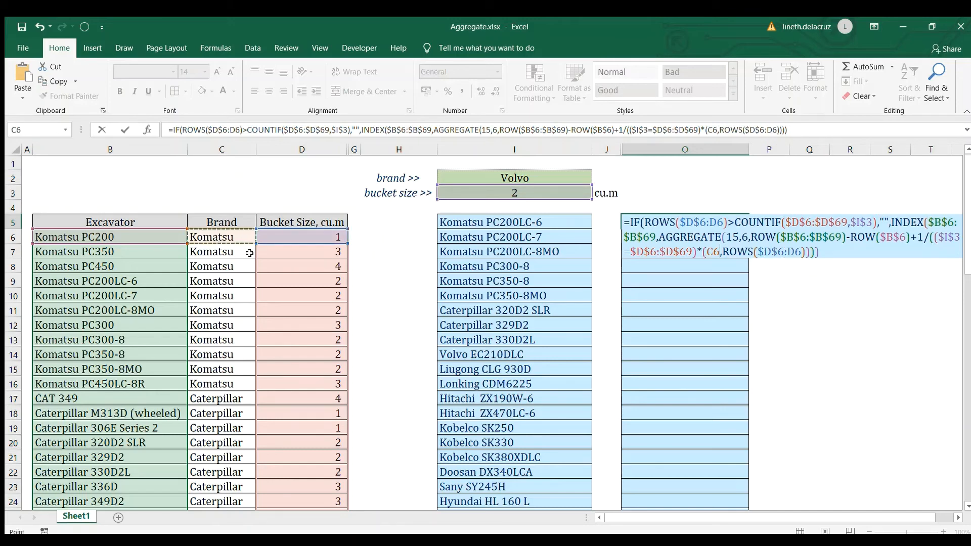
pyautogui.hotkey('ctrl', 'shift', 'Down')
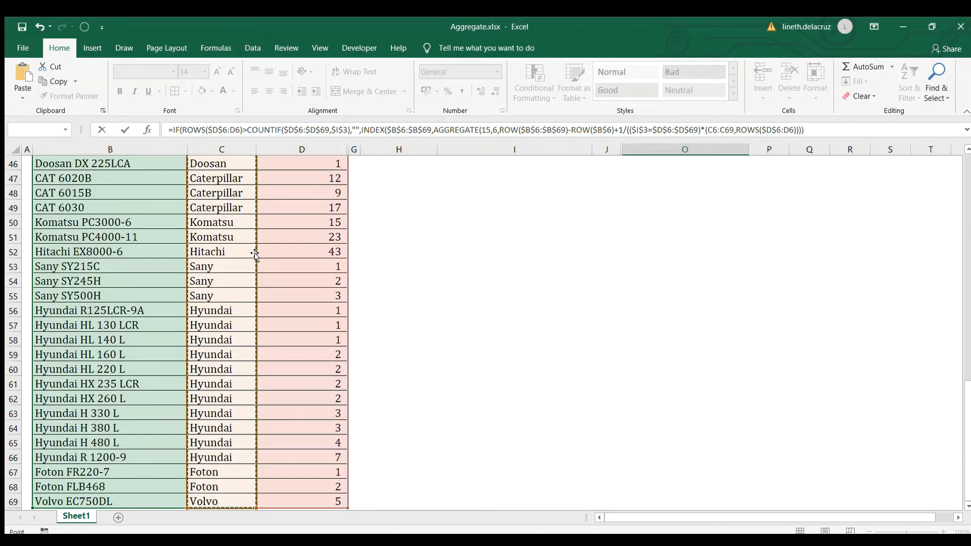
pyautogui.scroll(15, 253, 252)
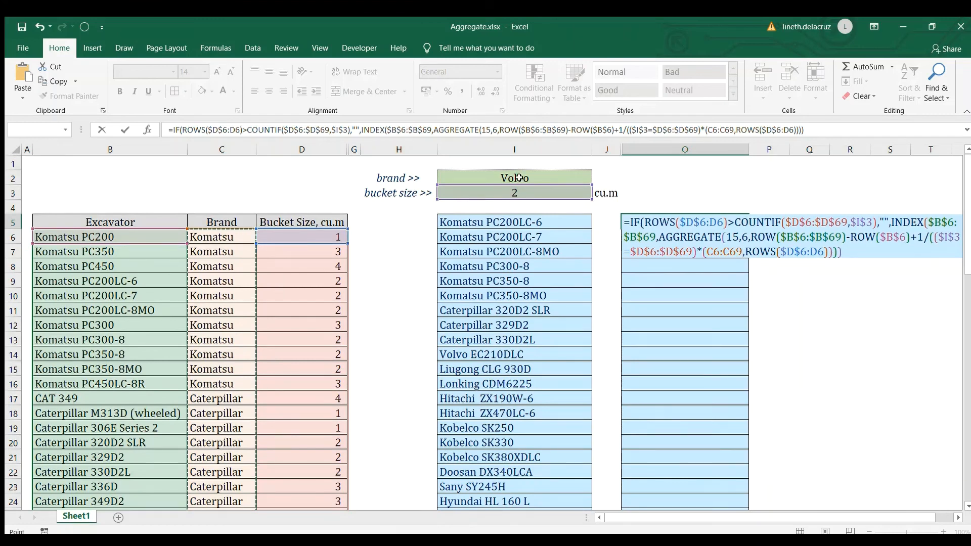
# Complete the second condition in O5 as I2=C6:C69 and close the parentheses around it and around the combined divisor
pyautogui.click(519, 177)
pyautogui.write('=')
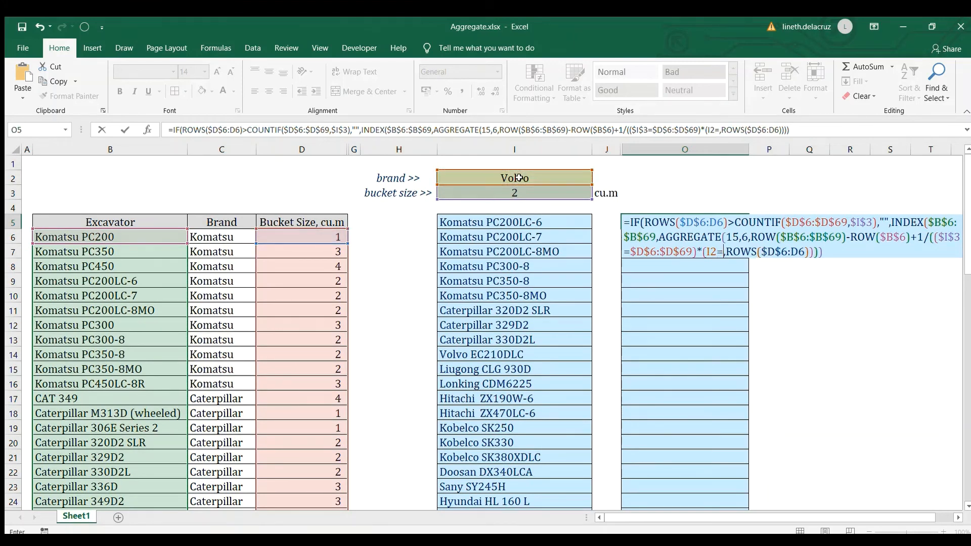
pyautogui.click(223, 236)
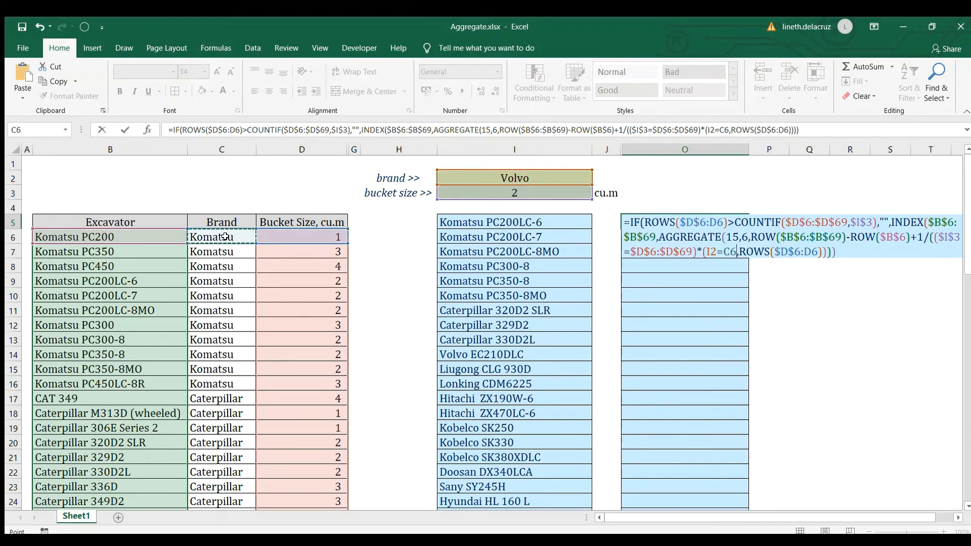
pyautogui.hotkey('ctrl', 'shift', 'Down')
pyautogui.write(')')
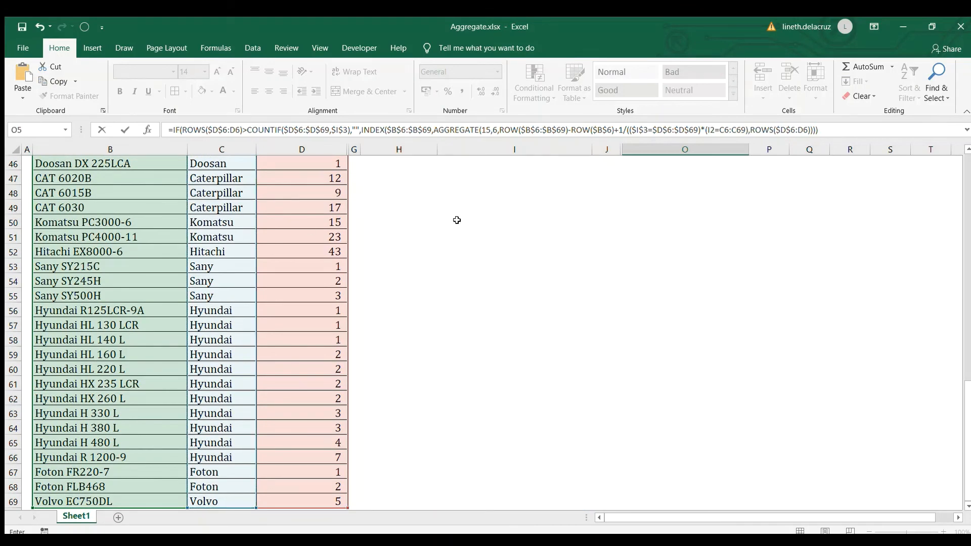
pyautogui.scroll(8, 516, 238)
pyautogui.scroll(7, 577, 259)
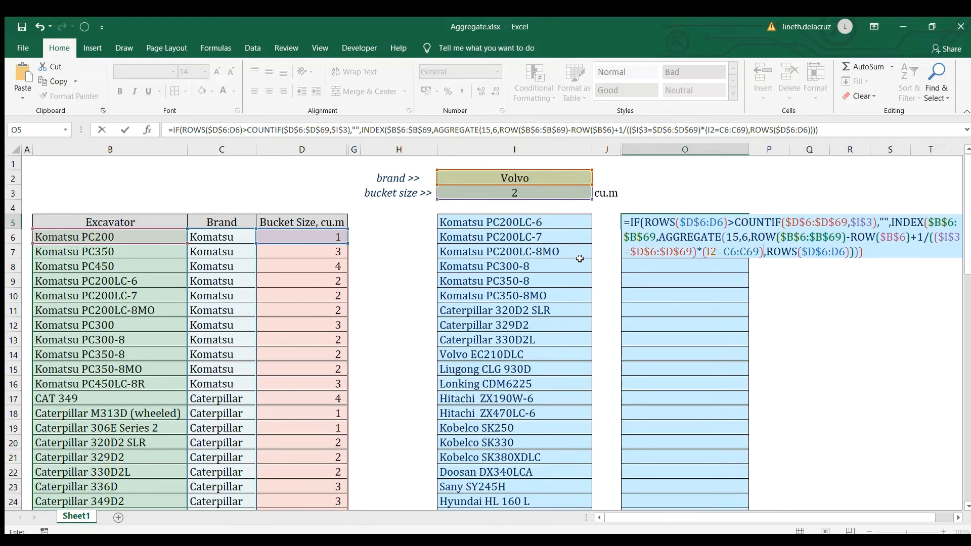
pyautogui.write(')')
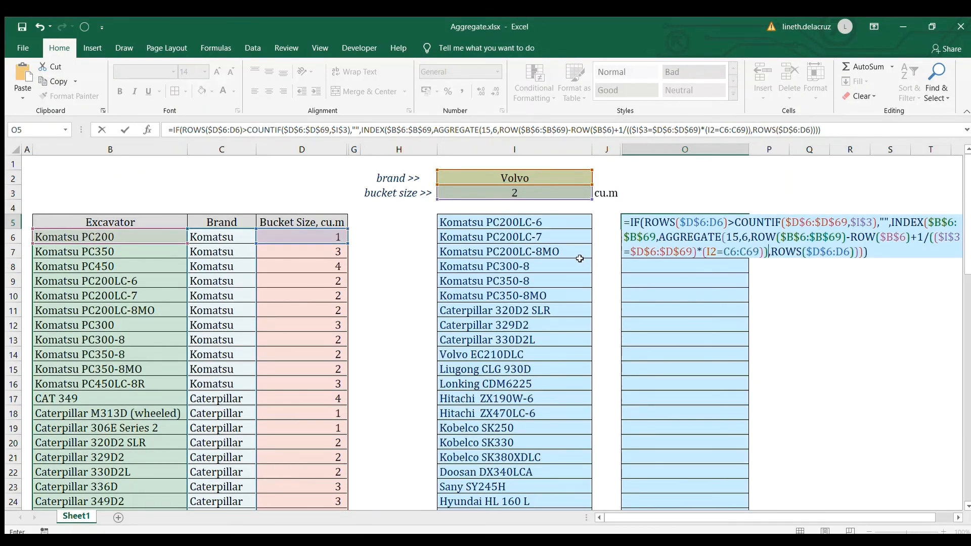
# Make the references in the new brand condition absolute, as $I$2 and $C$6:$C$69
pyautogui.click(709, 252)
pyautogui.press('F4')
pyautogui.moveTo(737, 251); pyautogui.dragTo(764, 251)
pyautogui.press('F4')
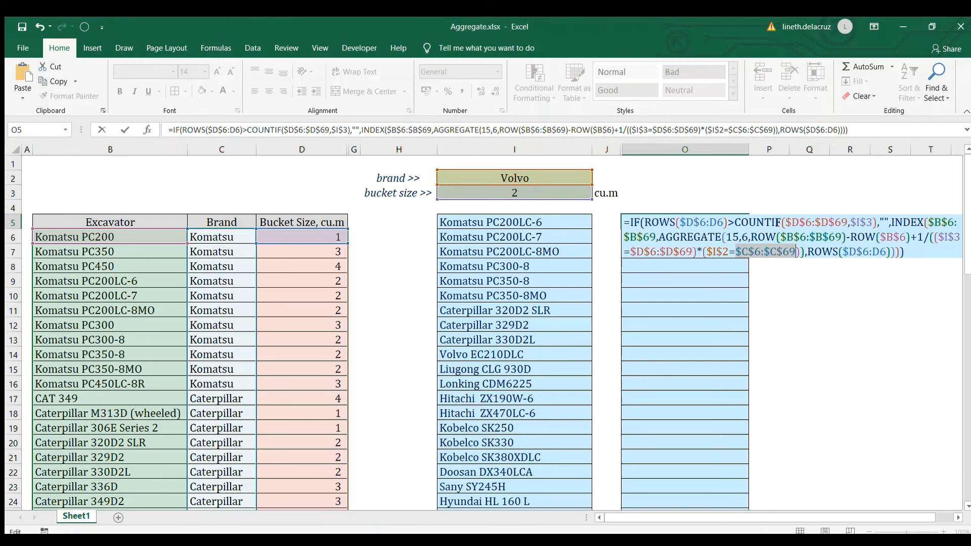
# Change COUNTIF to COUNTIFS in the O5 formula and add the criteria range C6:C69 with criterion I2
pyautogui.click(781, 222)
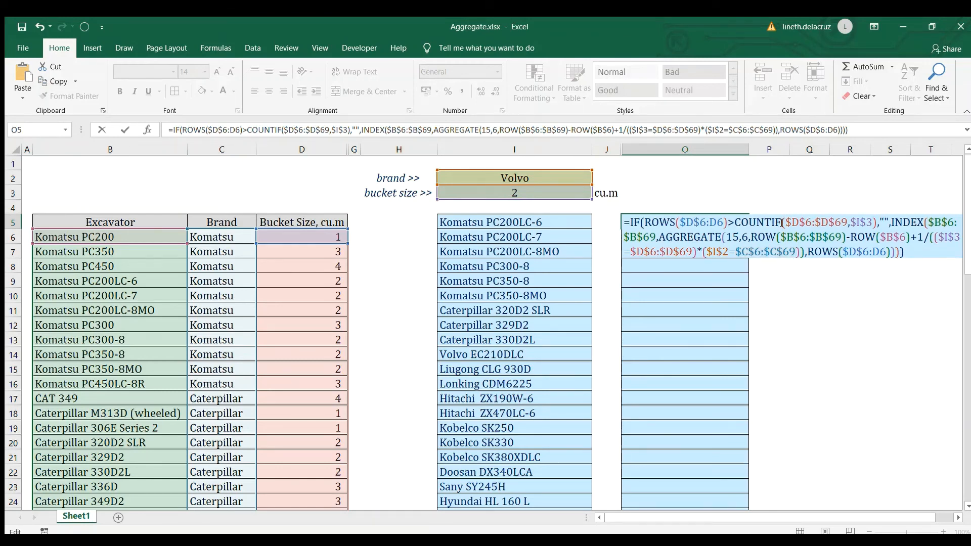
pyautogui.write('s')
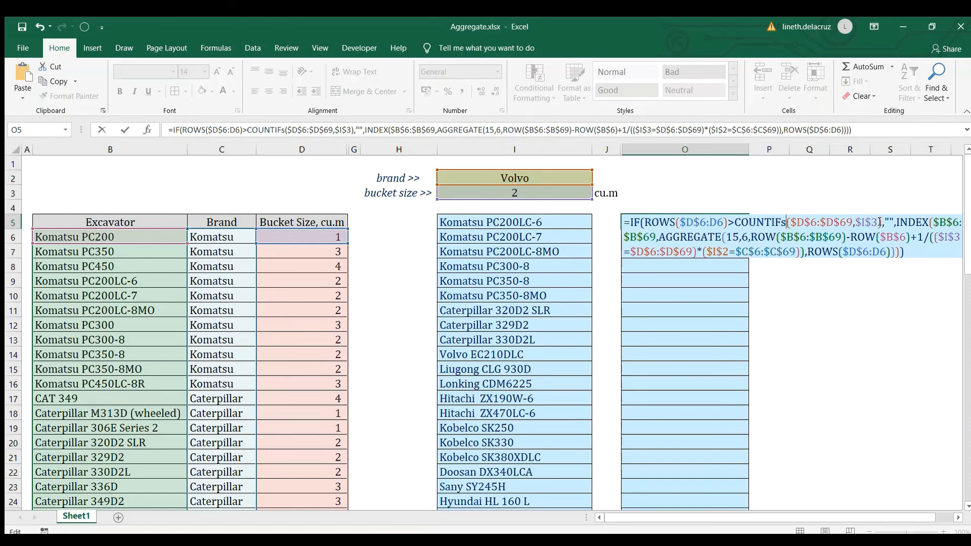
pyautogui.write(',')
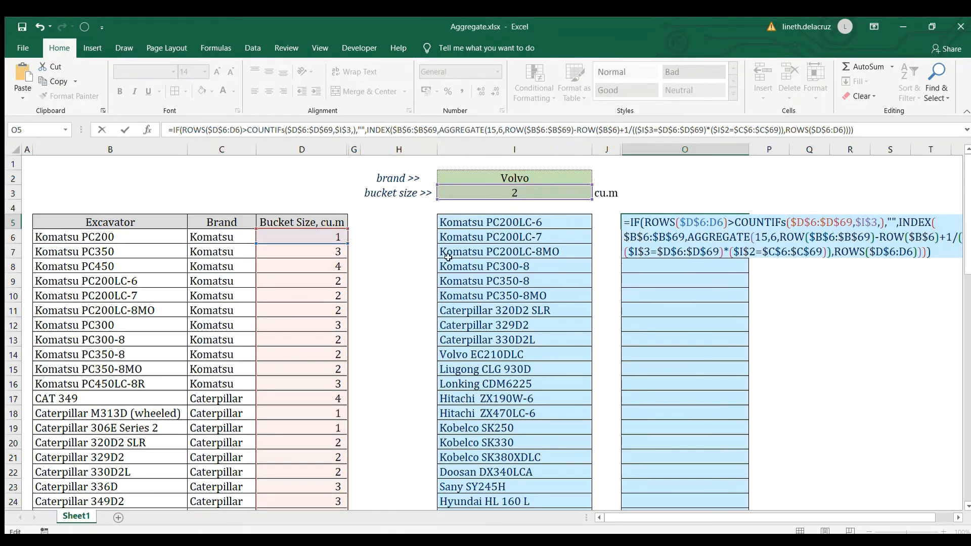
pyautogui.click(224, 235)
pyautogui.hotkey('ctrl', 'shift', 'Down')
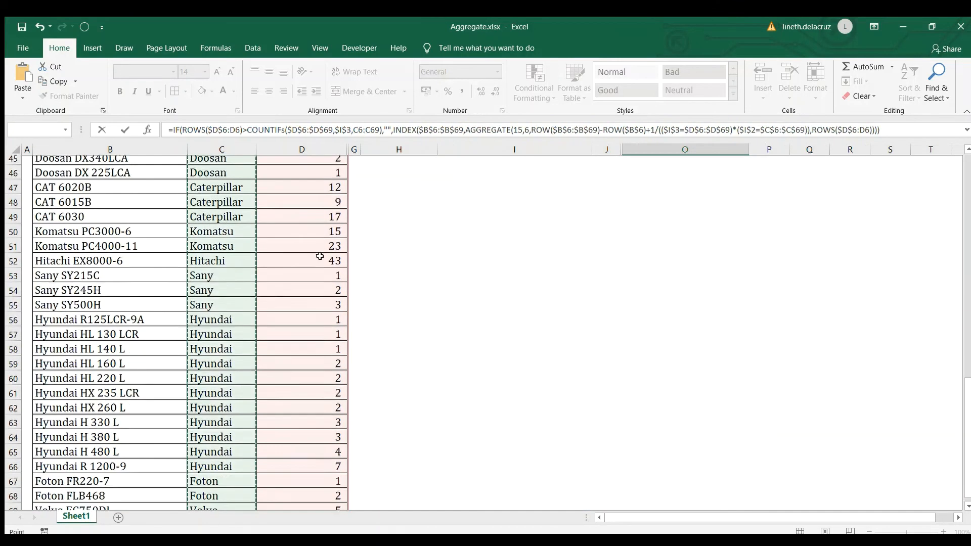
pyautogui.write(',')
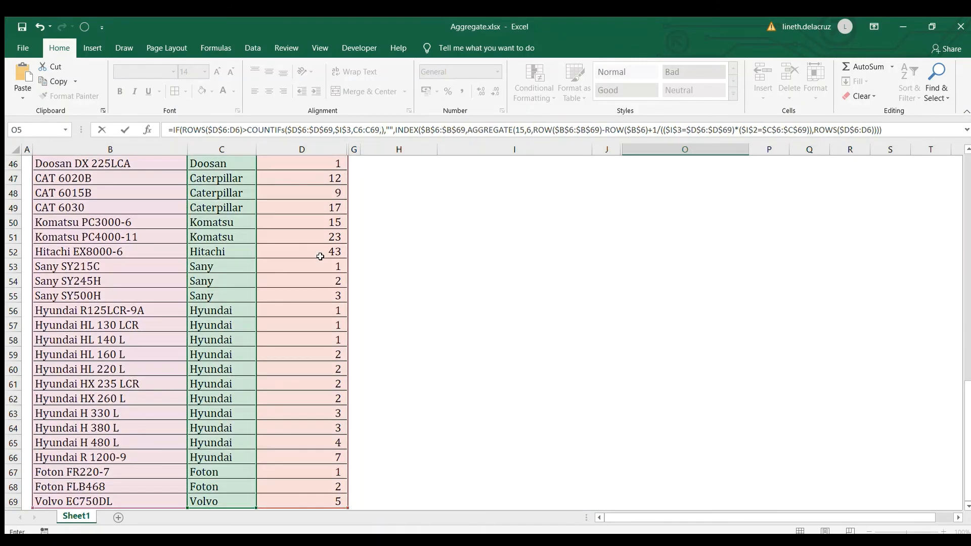
pyautogui.scroll(15, 561, 234)
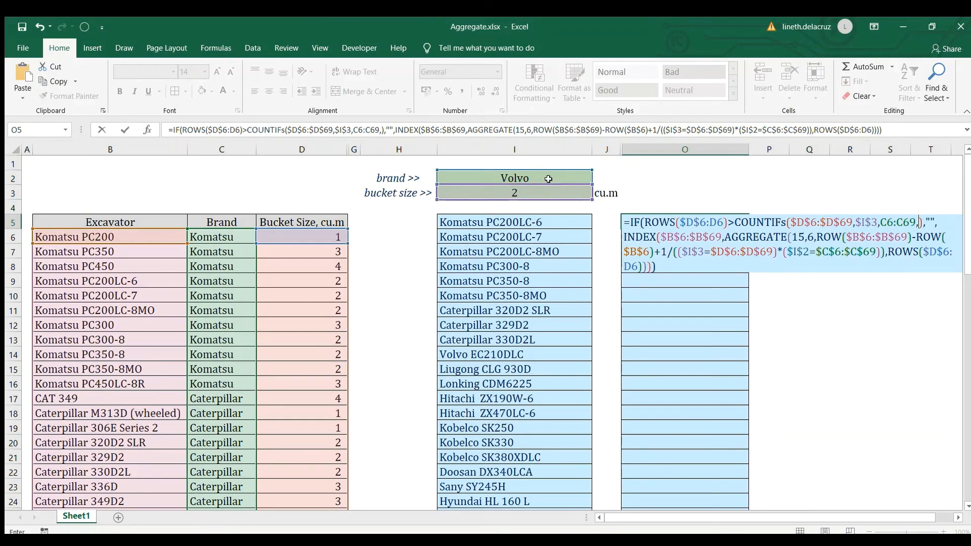
pyautogui.click(549, 180)
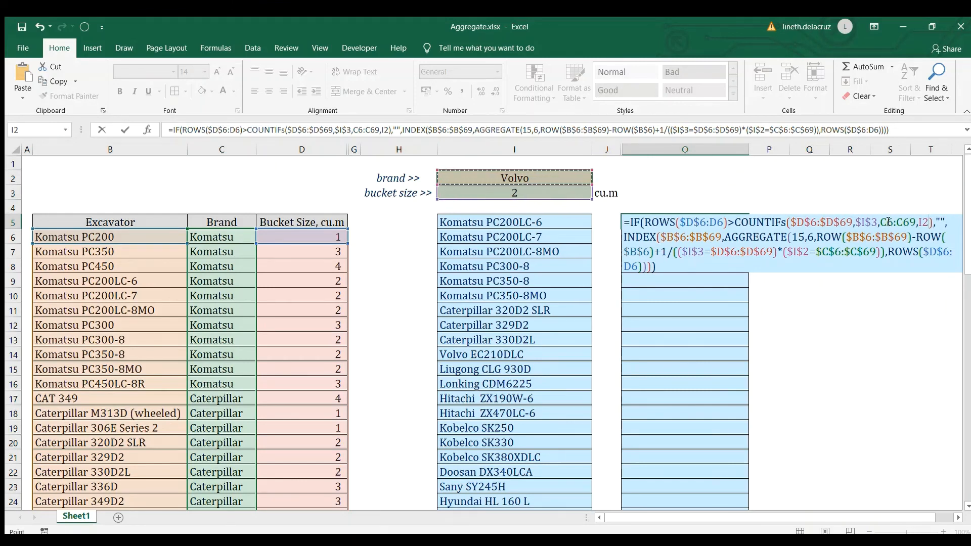
# Make the added COUNTIFS references absolute, as $C$6:$C$69 and $I$2, and commit the O5 formula
pyautogui.moveTo(882, 222); pyautogui.dragTo(915, 223)
pyautogui.press('F4')
pyautogui.press('Right')
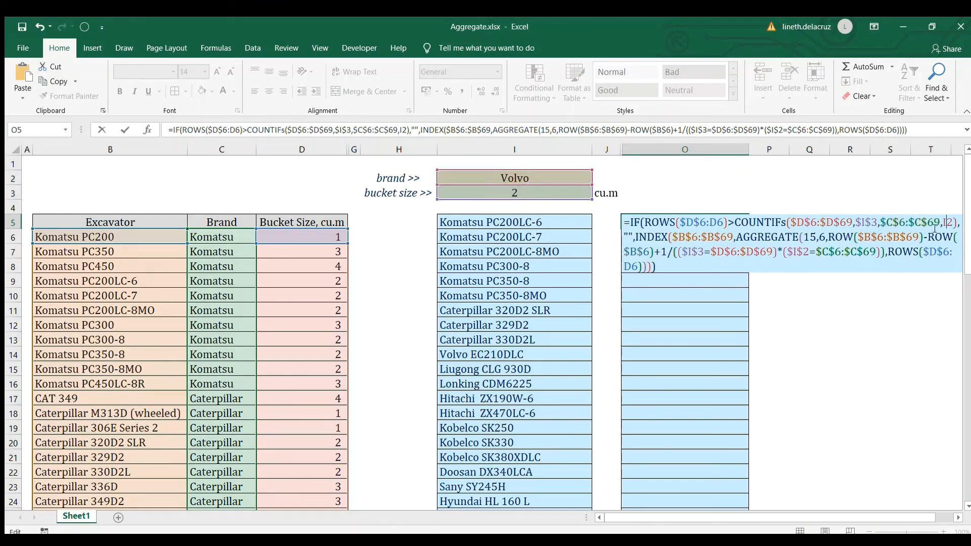
pyautogui.press('F4')
pyautogui.hotkey('ctrl', 'Return')
# Fill the O5 formula down the blue bordered cells of column O
pyautogui.hotkey('ctrl', 'c')
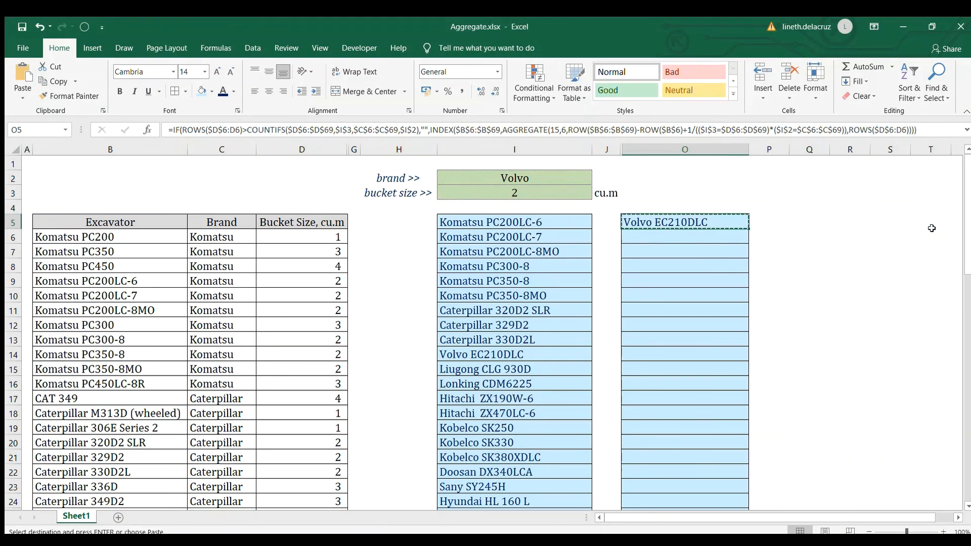
pyautogui.press('Down')
pyautogui.click(715, 222)
pyautogui.moveTo(748, 229); pyautogui.dragTo(717, 412)
pyautogui.scroll(4, 717, 412)
pyautogui.click(693, 223)
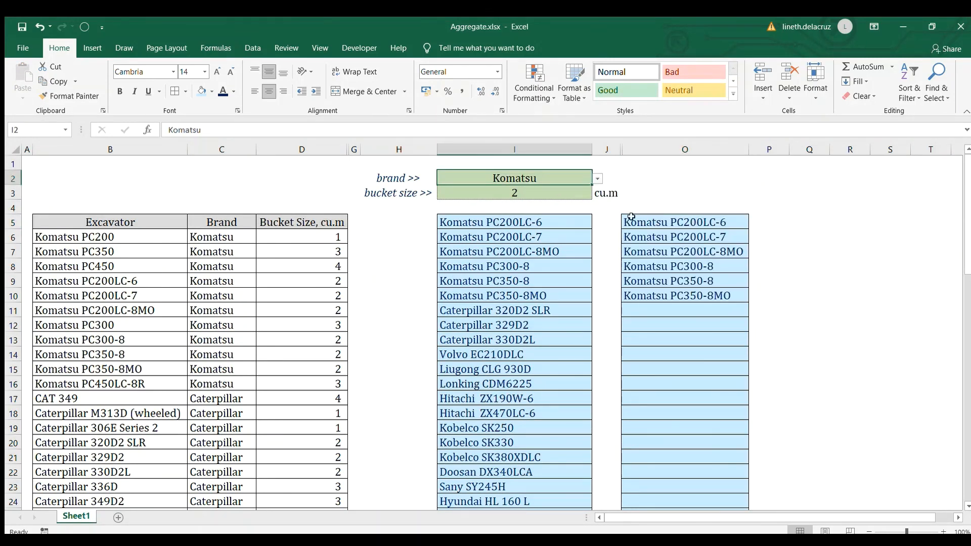
# Test the column O list with brand Liugong and bucket size 3, then set the brand in I2 back to Komatsu
pyautogui.click(667, 226)
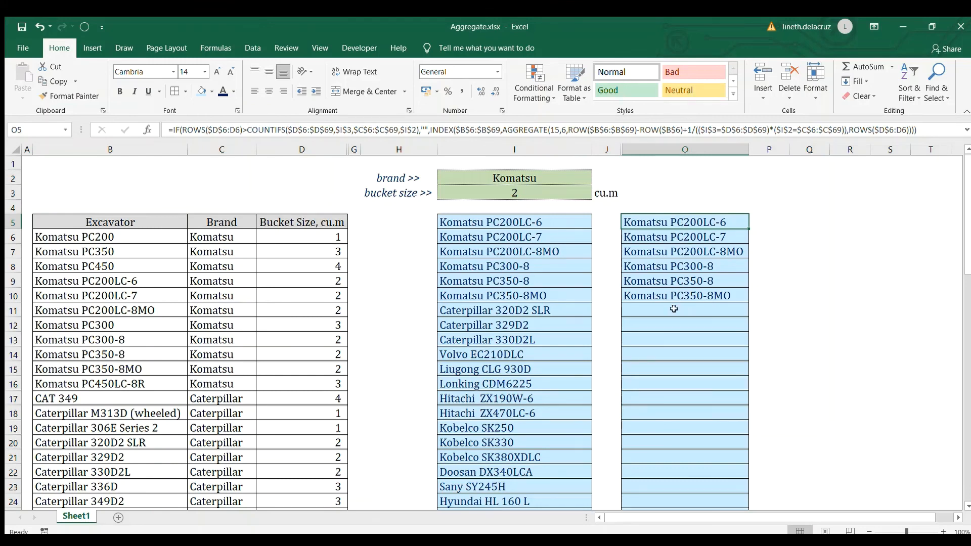
pyautogui.click(567, 178)
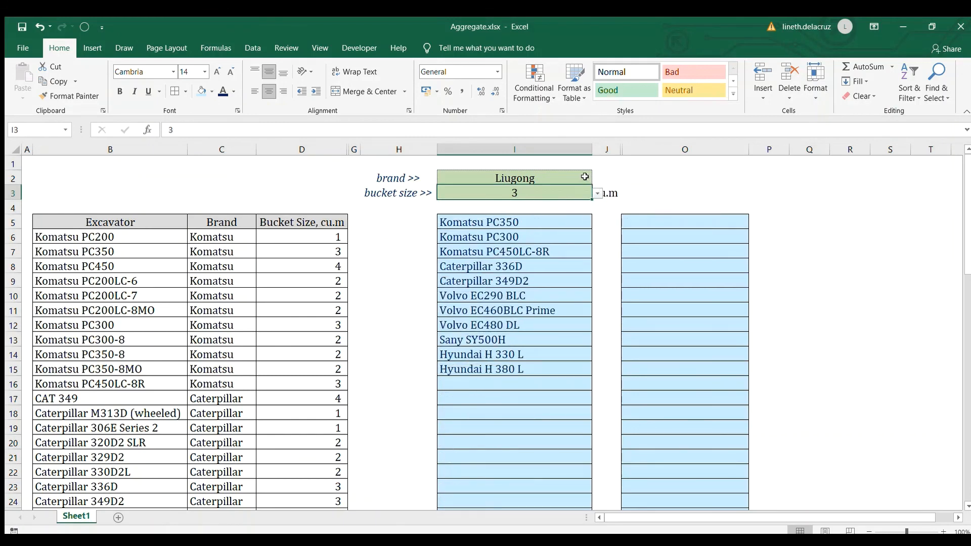
pyautogui.click(586, 177)
pyautogui.hotkey('ctrl', 'z')
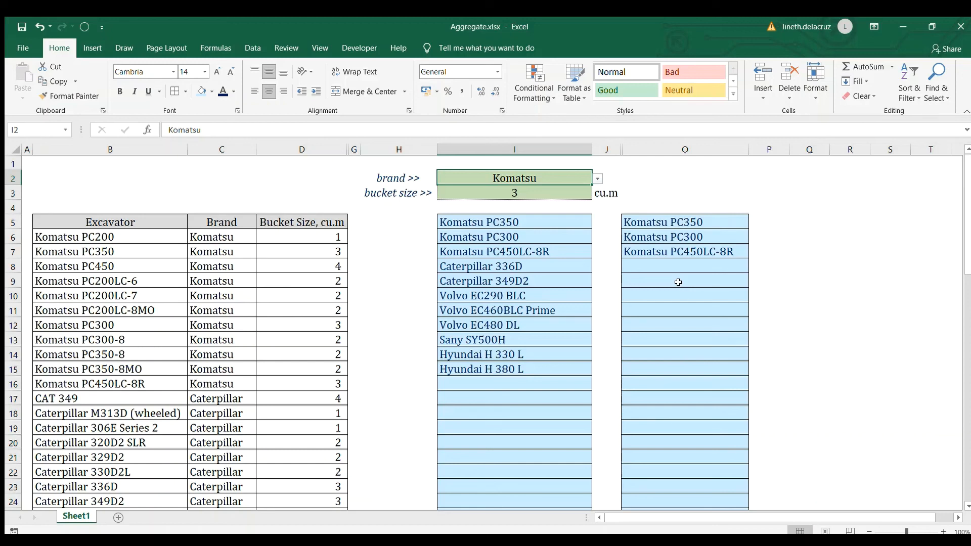
# Compare the two-criteria formula in O5 with the bucket-size-only formula in I5
pyautogui.click(660, 226)
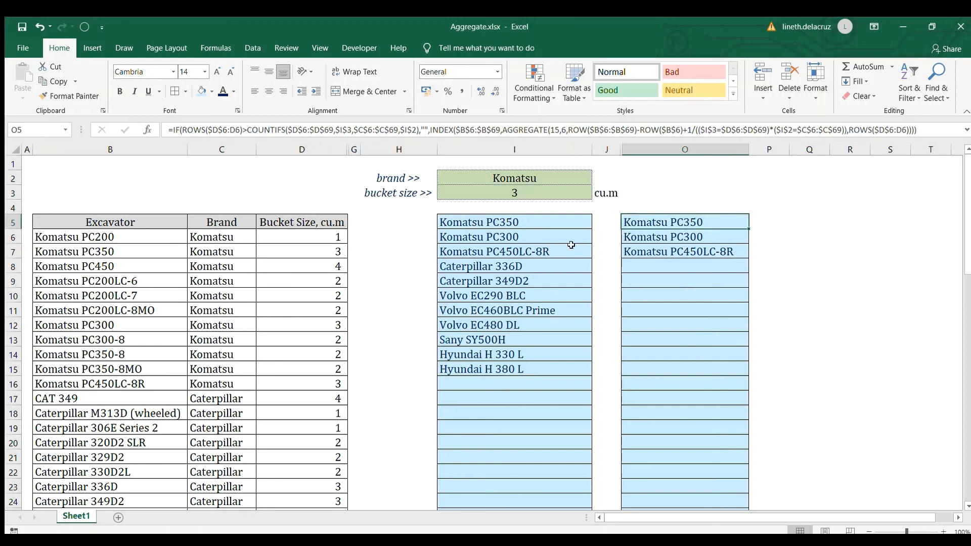
pyautogui.click(470, 228)
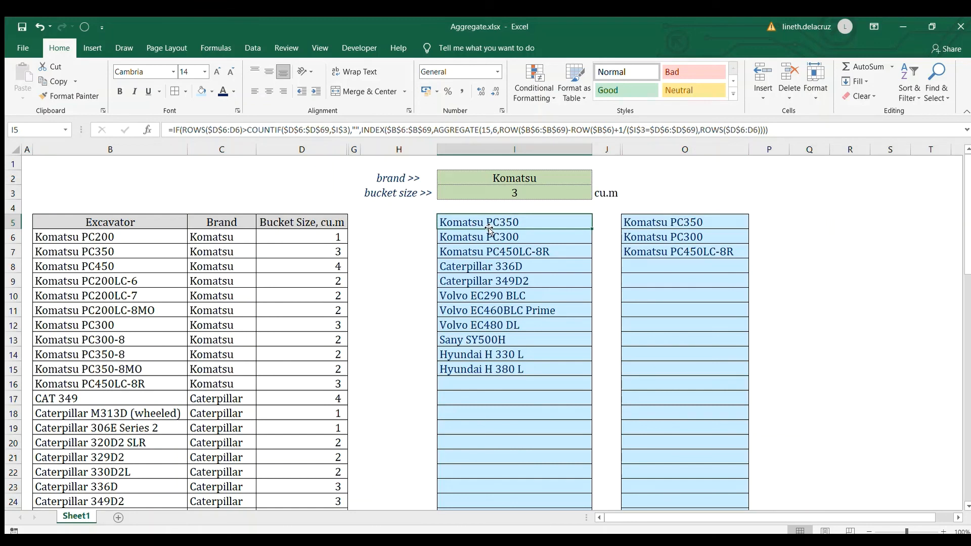